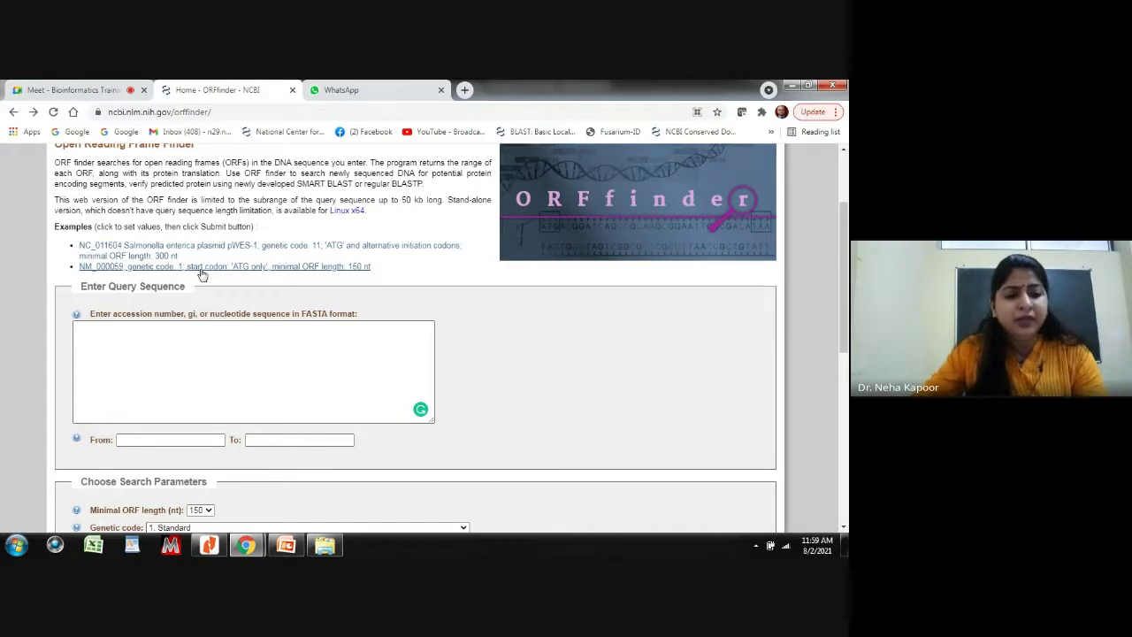
- Load the NM_000059 example query with genetic code 1 and "ATG only" start codon, and highlight its accession number
{"action": "left_click", "coordinate": [336, 270]}
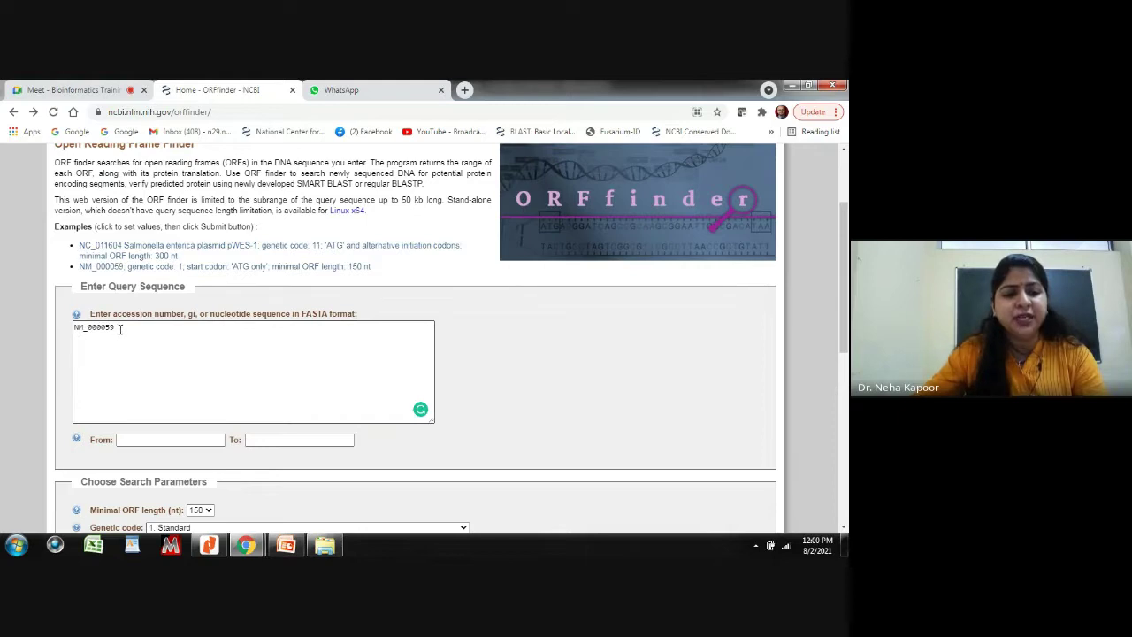
{"action": "left_click_drag", "start_coordinate": [120, 329], "coordinate": [75, 328]}
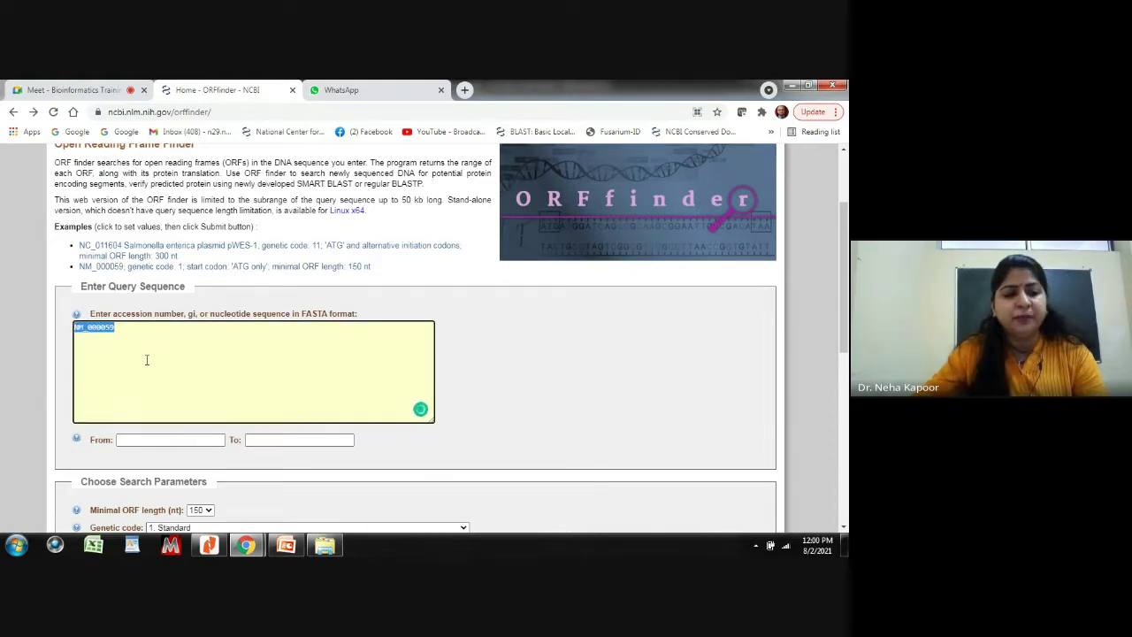
- Review the genetic code options, choose 1. Standard, and submit the ORF search
{"action": "scroll", "coordinate": [147, 360], "scroll_direction": "down", "scroll_amount": 3}
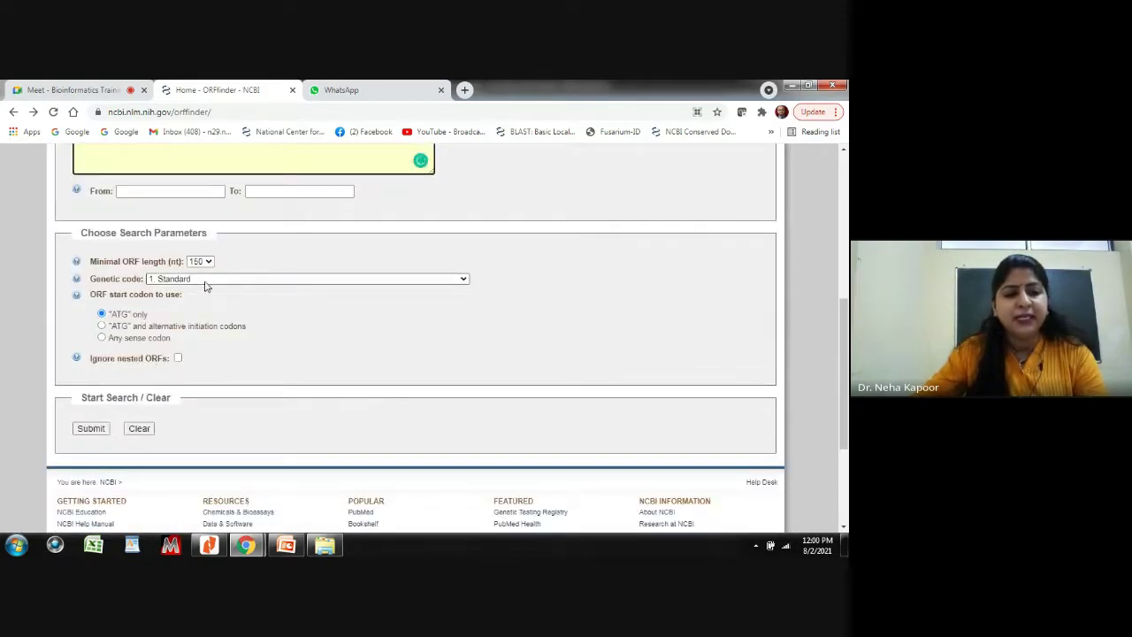
{"action": "left_click", "coordinate": [206, 281]}
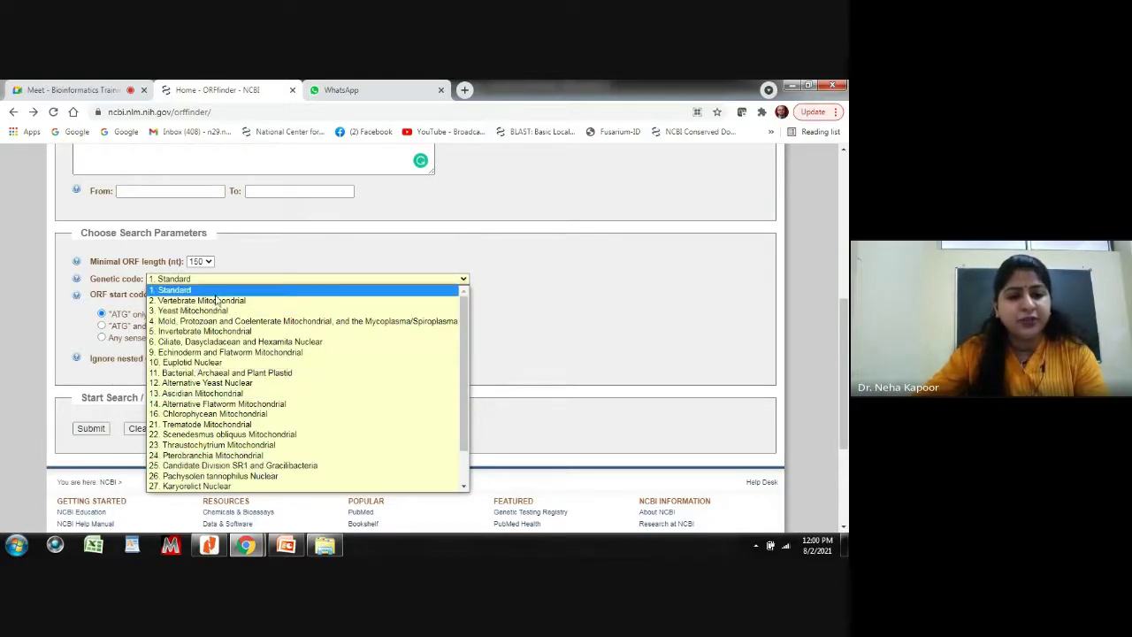
{"action": "scroll", "coordinate": [310, 381], "scroll_direction": "down", "scroll_amount": 2}
{"action": "scroll", "coordinate": [309, 381], "scroll_direction": "up", "scroll_amount": 1}
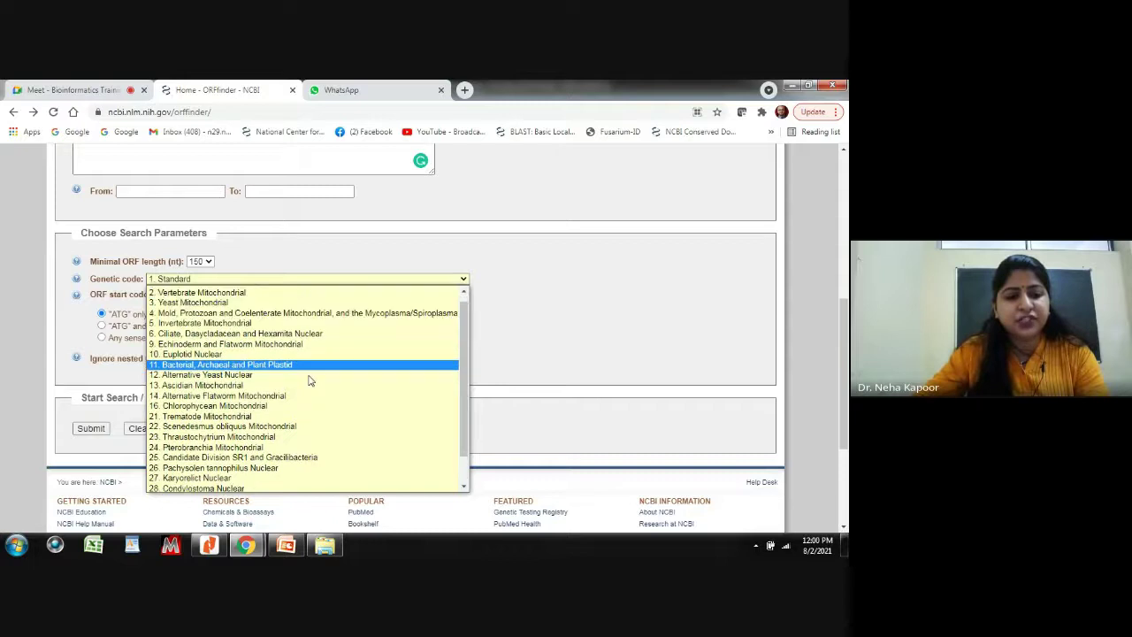
{"action": "scroll", "coordinate": [310, 380], "scroll_direction": "up", "scroll_amount": 1}
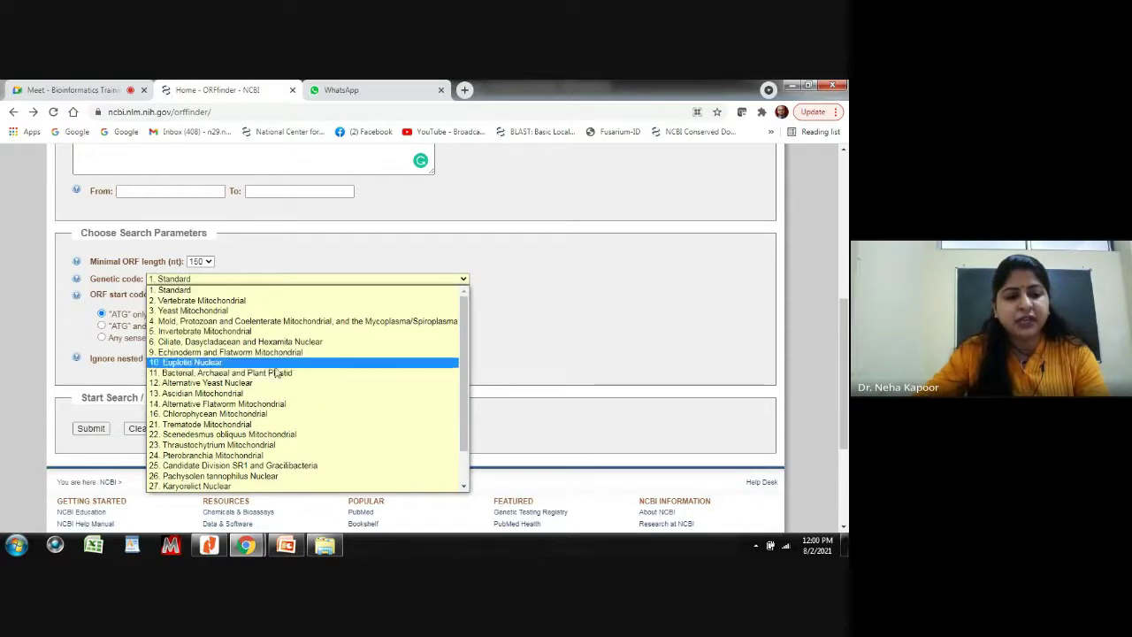
{"action": "left_click", "coordinate": [188, 292]}
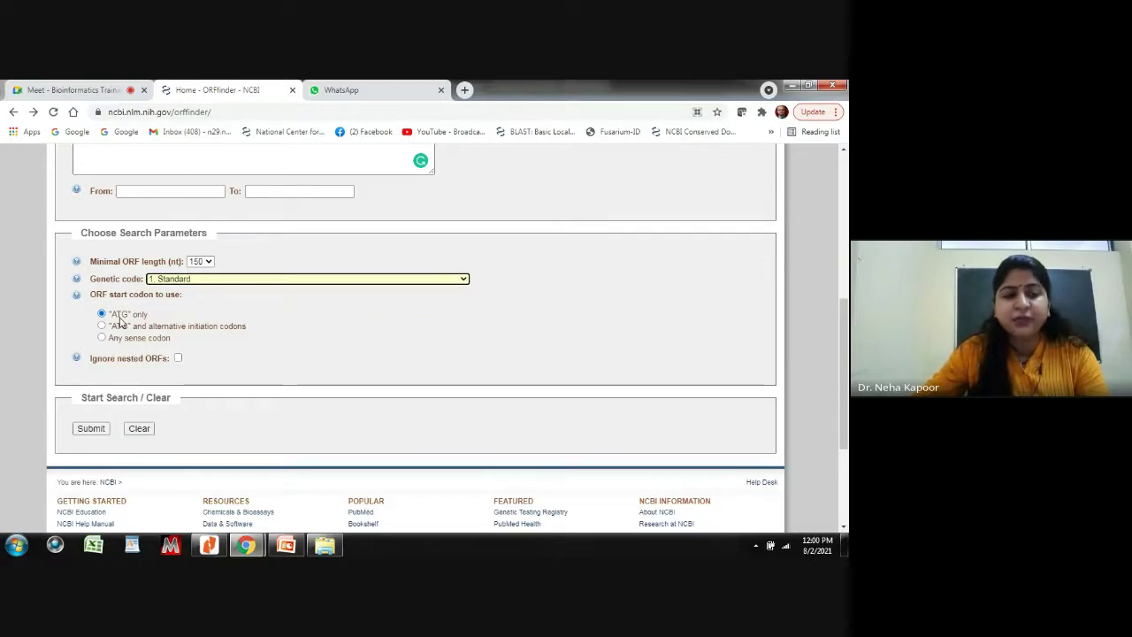
{"action": "left_click", "coordinate": [95, 429]}
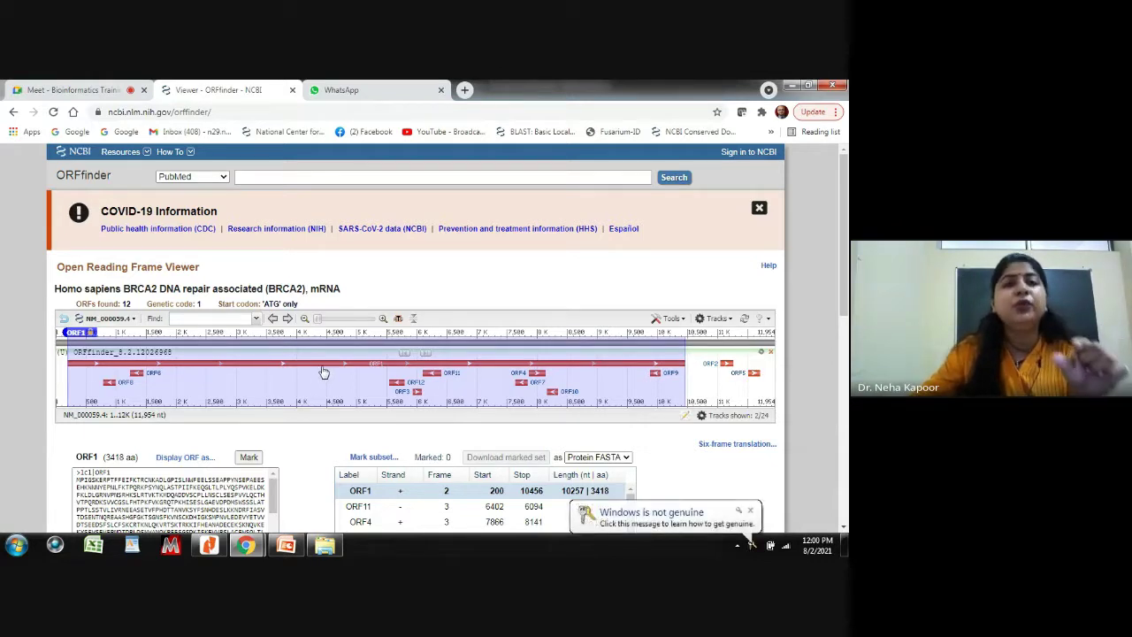
- Examine the full protein sequence of ORF1 through to its end
{"action": "scroll", "coordinate": [324, 373], "scroll_direction": "down", "scroll_amount": 3}
{"action": "scroll", "coordinate": [324, 372], "scroll_direction": "down", "scroll_amount": 1}
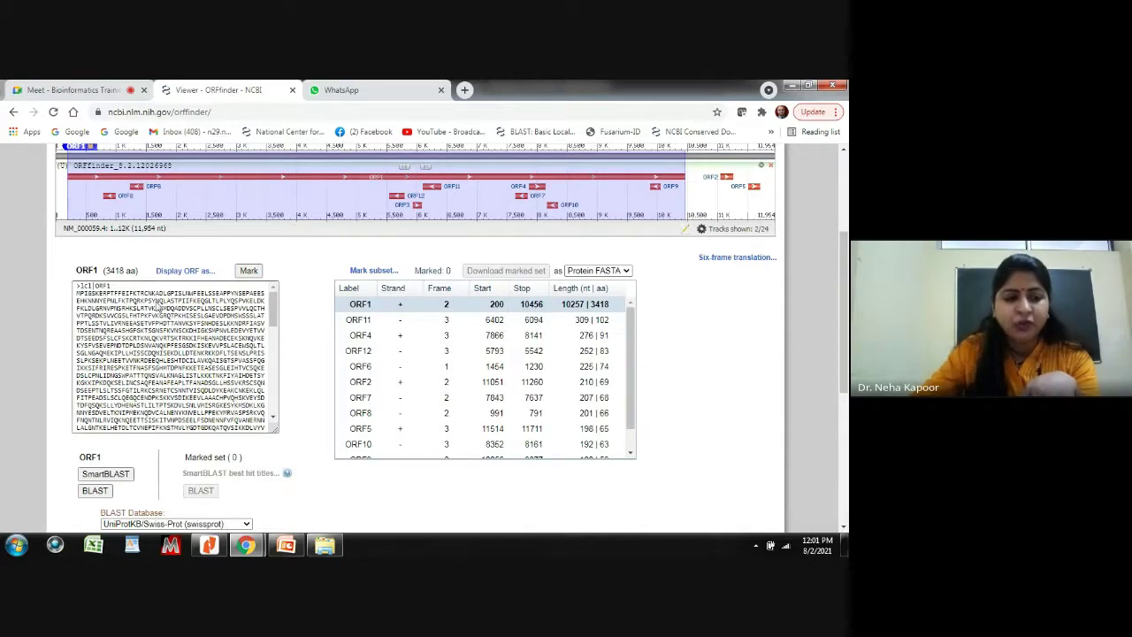
{"action": "left_click", "coordinate": [84, 294]}
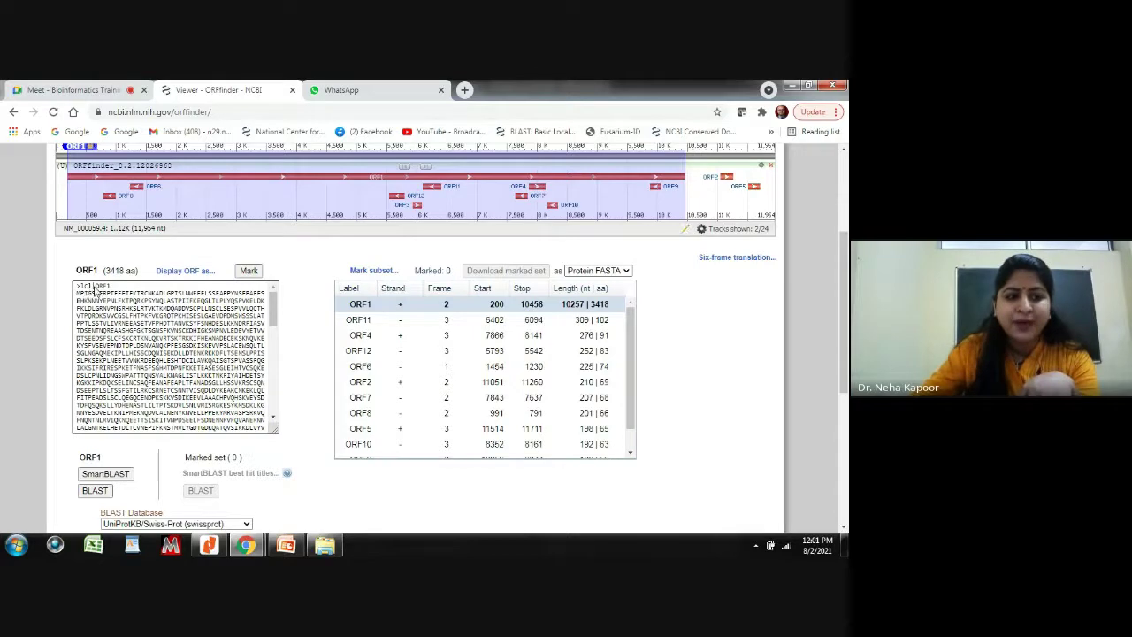
{"action": "key", "text": "ctrl+a"}
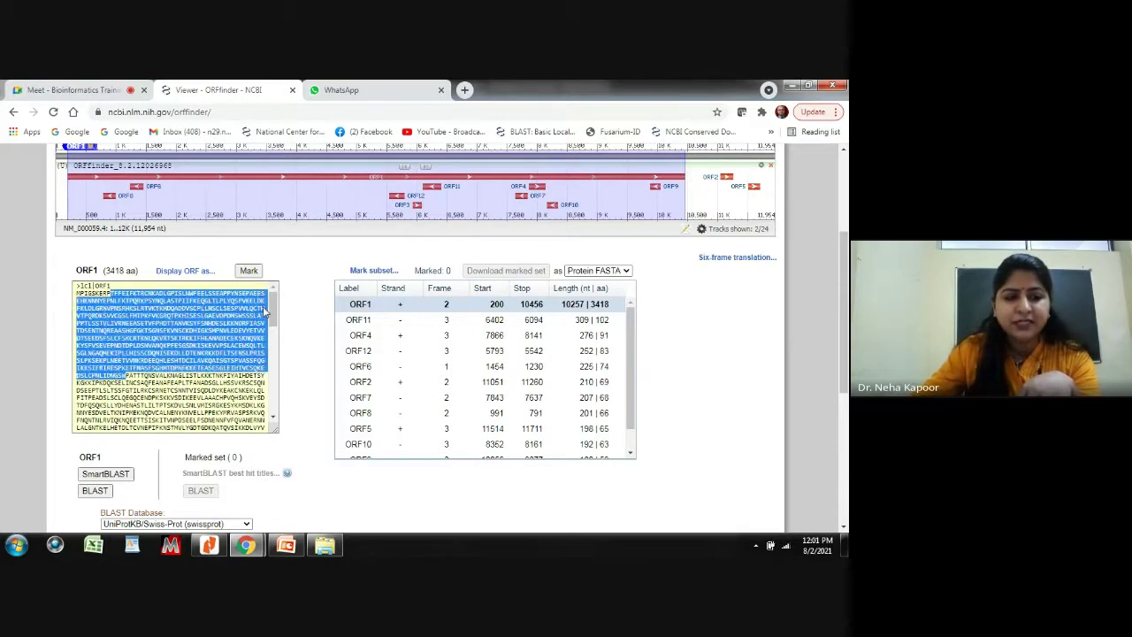
{"action": "key", "text": "ctrl+End"}
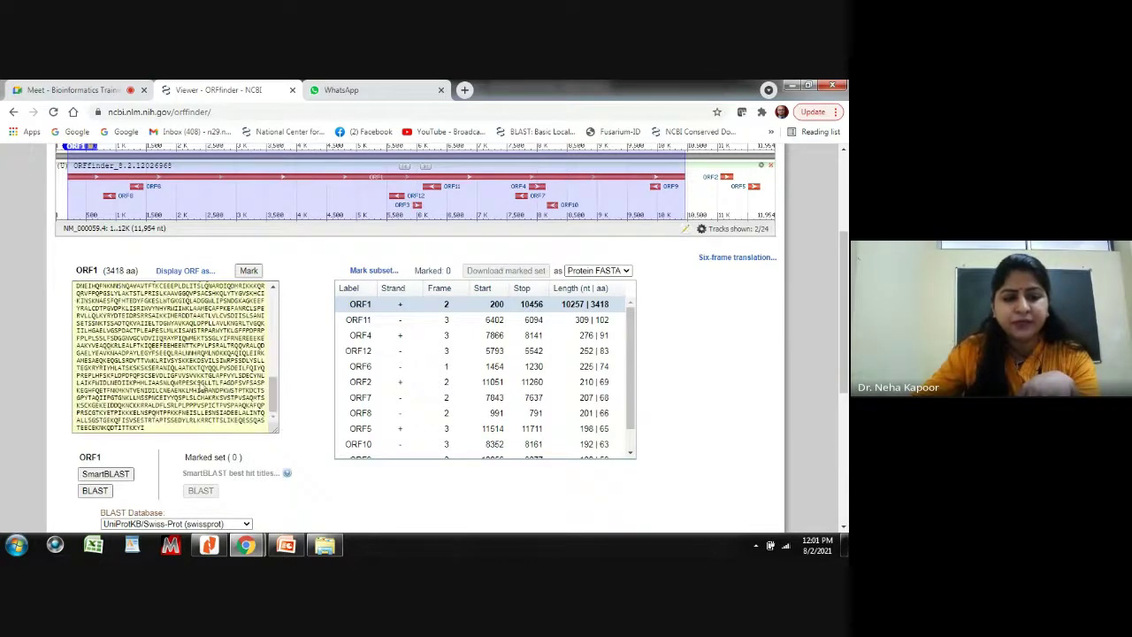
- Show ORF11 from the ORF table, inspect its protein sequence, and check its location on the graphical map
{"action": "left_click", "coordinate": [358, 320]}
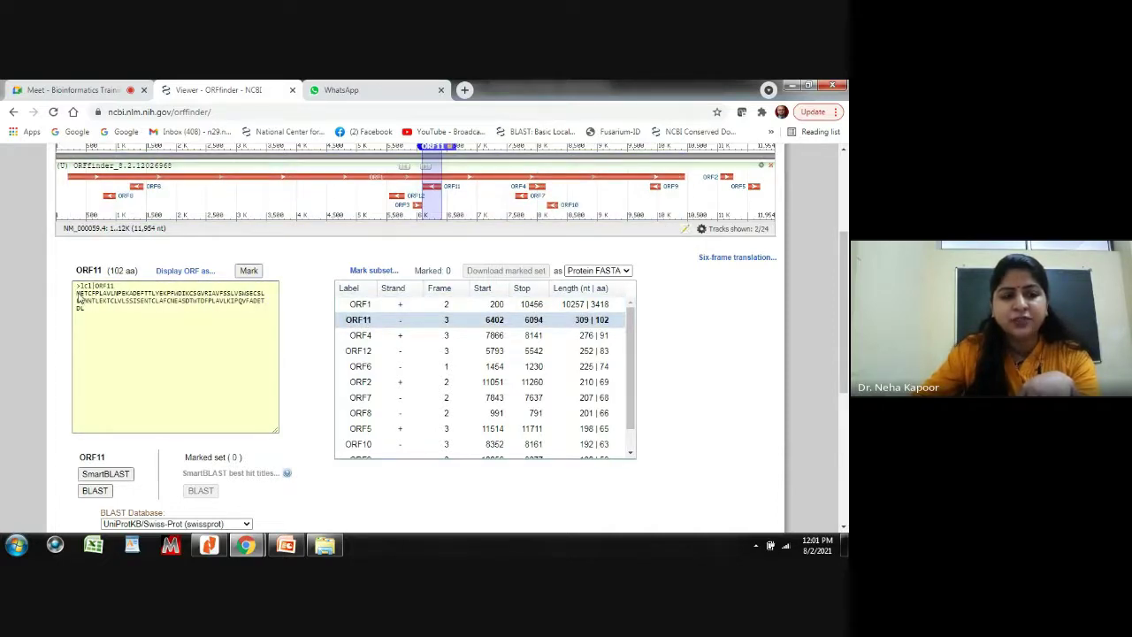
{"action": "left_click_drag", "start_coordinate": [77, 293], "coordinate": [105, 316]}
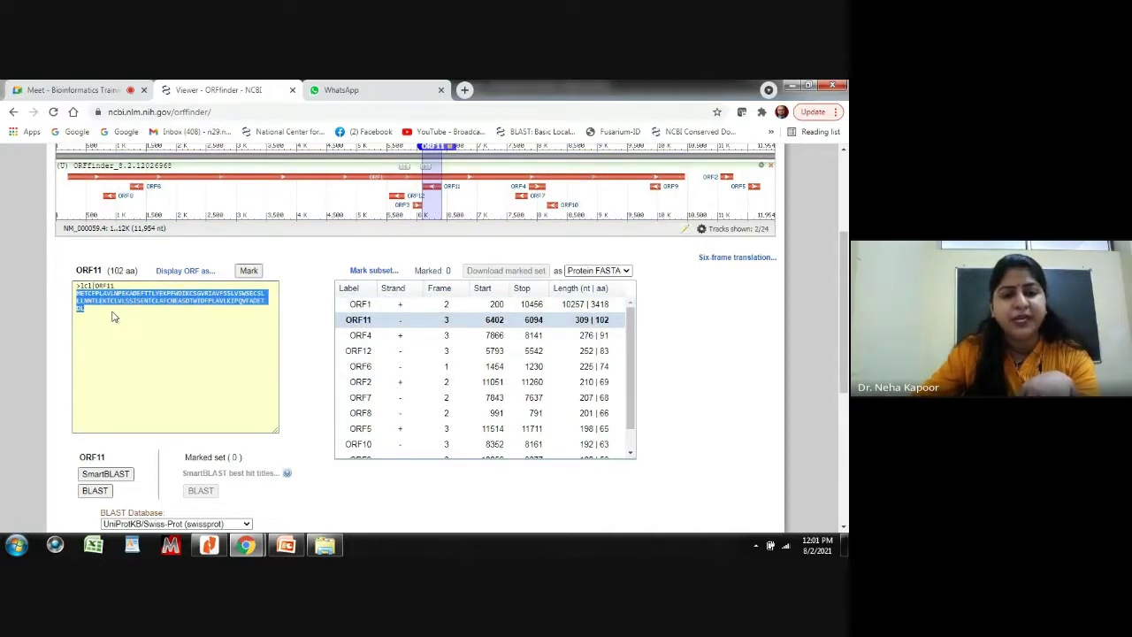
{"action": "left_click", "coordinate": [197, 309]}
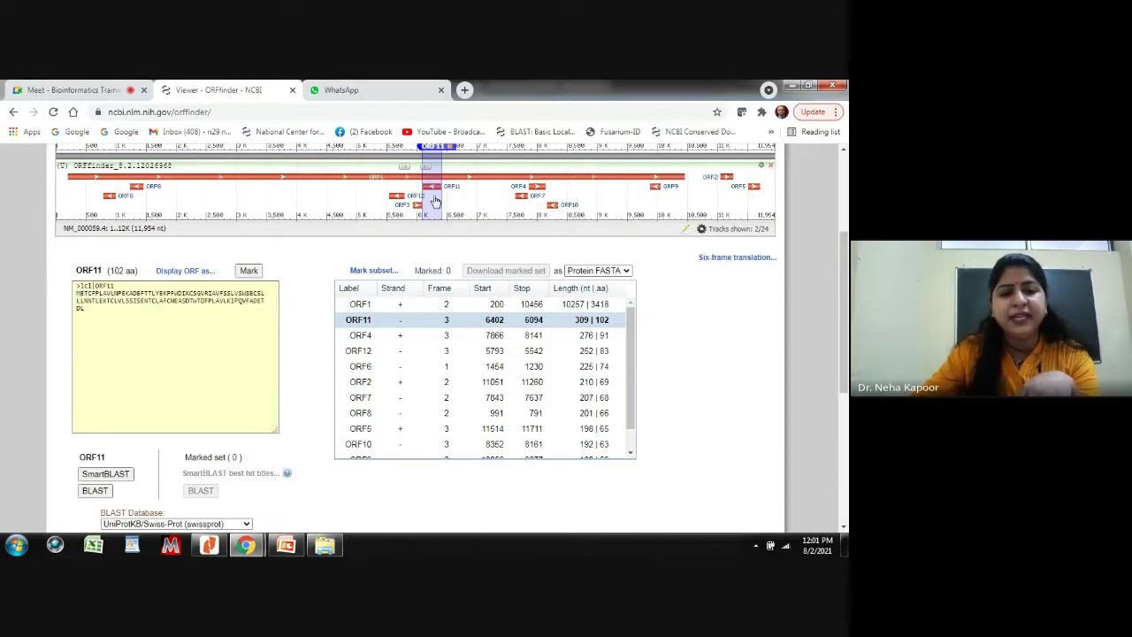
{"action": "scroll", "coordinate": [376, 268], "scroll_direction": "up", "scroll_amount": 1}
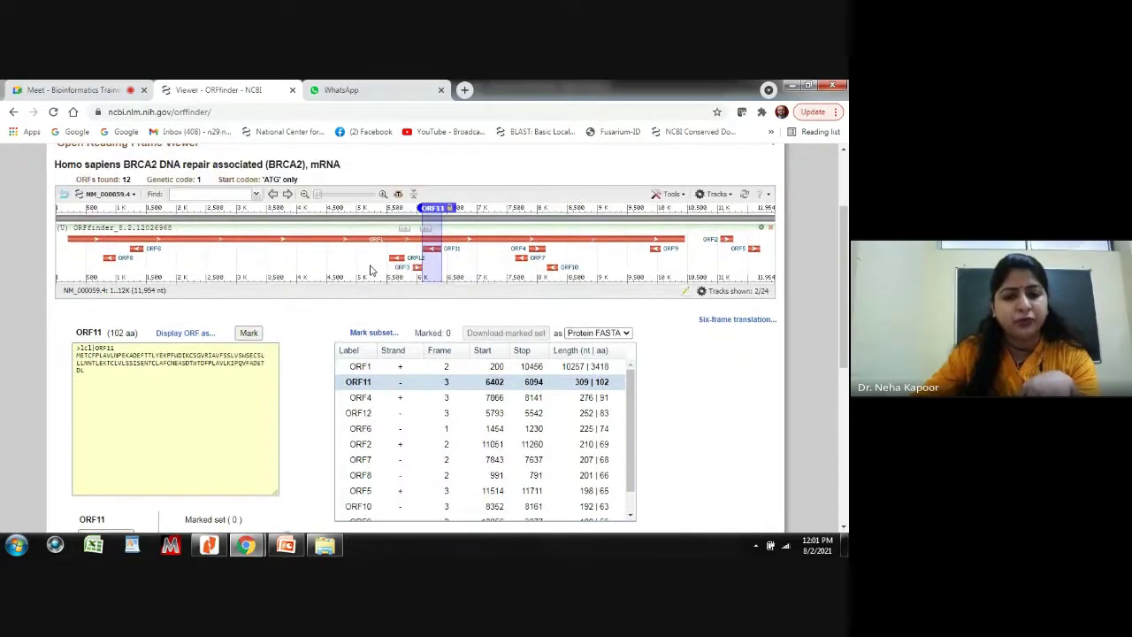
- Select ORF1 in the ORF table and view its details on the graphical map
{"action": "left_click", "coordinate": [360, 367]}
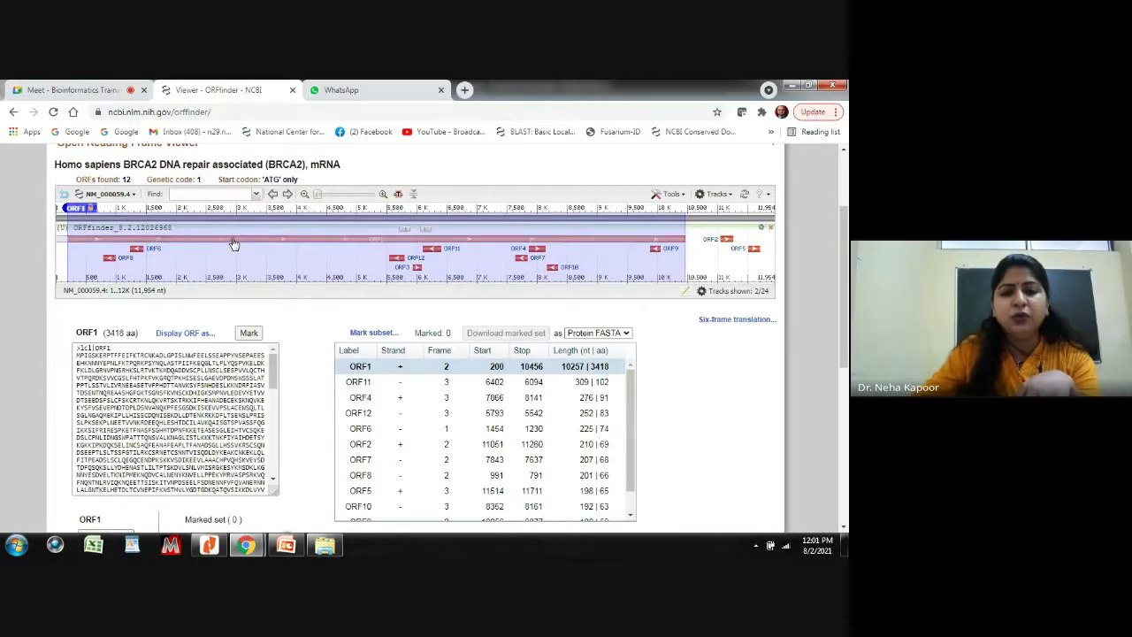
{"action": "mouse_move", "coordinate": [234, 243]}
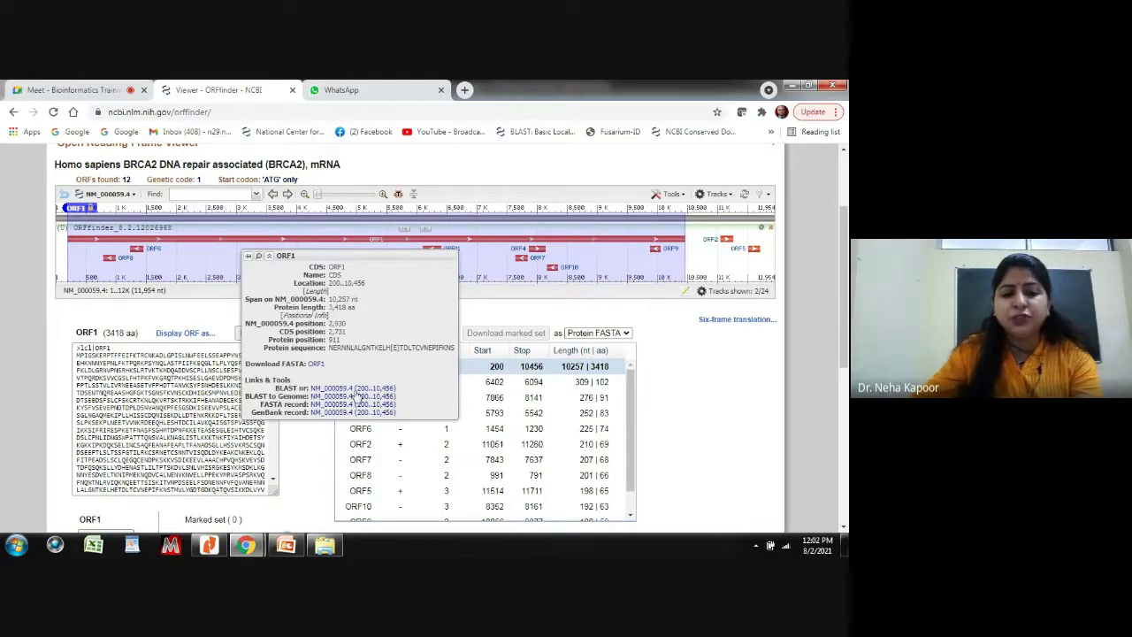
{"action": "scroll", "coordinate": [358, 397], "scroll_direction": "down", "scroll_amount": 1}
{"action": "scroll", "coordinate": [329, 186], "scroll_direction": "up", "scroll_amount": 1}
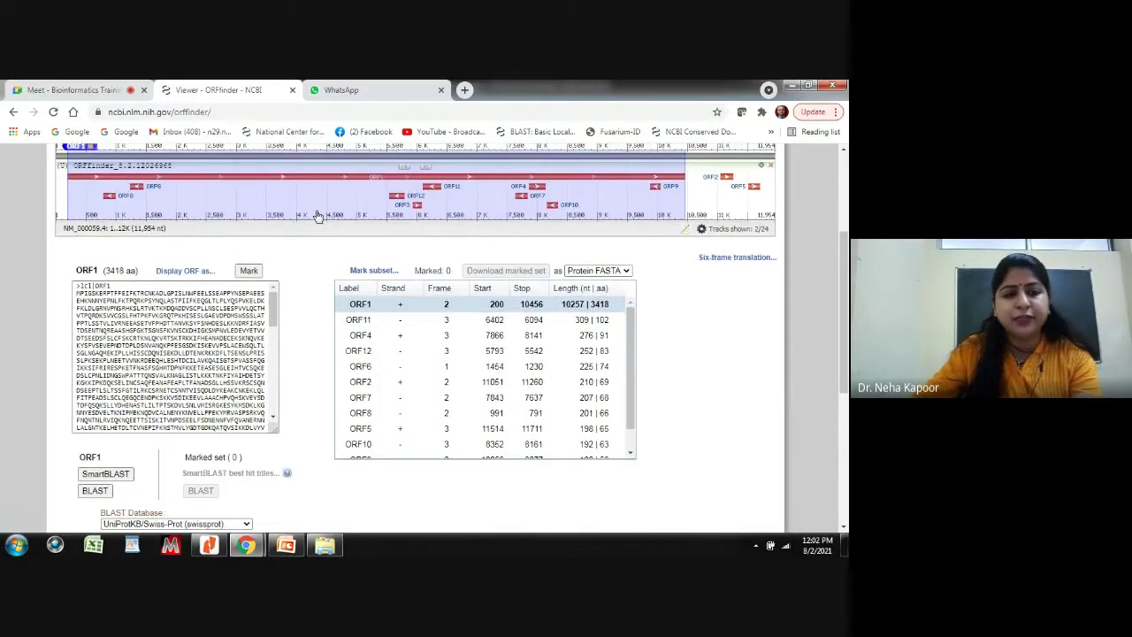
{"action": "mouse_move", "coordinate": [331, 179]}
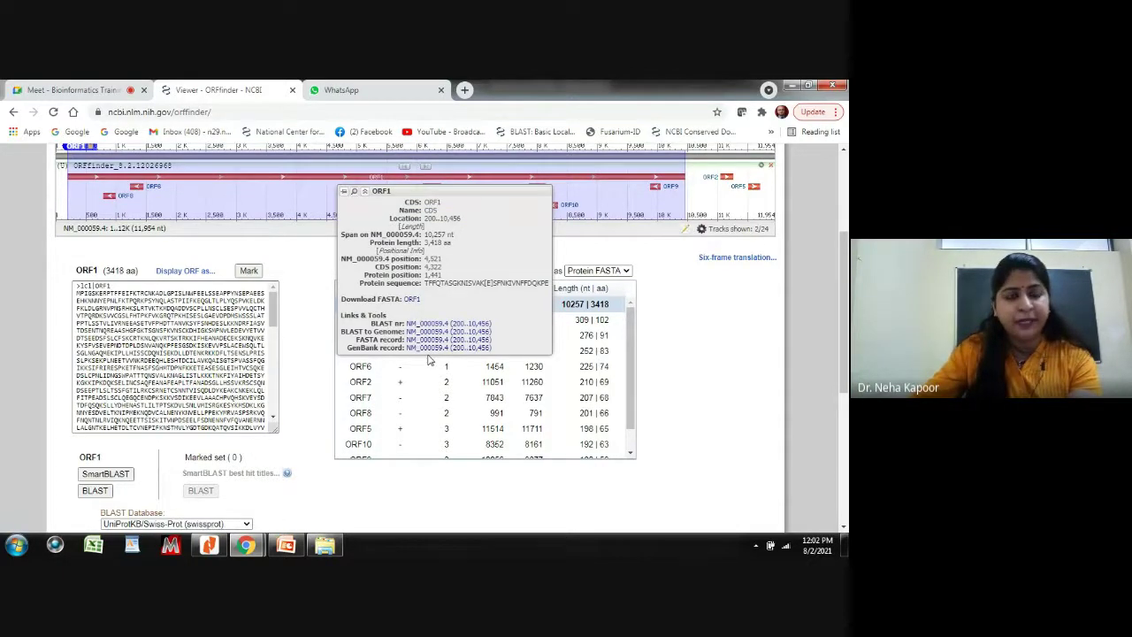
- Review the available BLAST databases for ORF1 and the download formats for a marked set, leaving both selections as they are
{"action": "scroll", "coordinate": [320, 416], "scroll_direction": "down", "scroll_amount": 3}
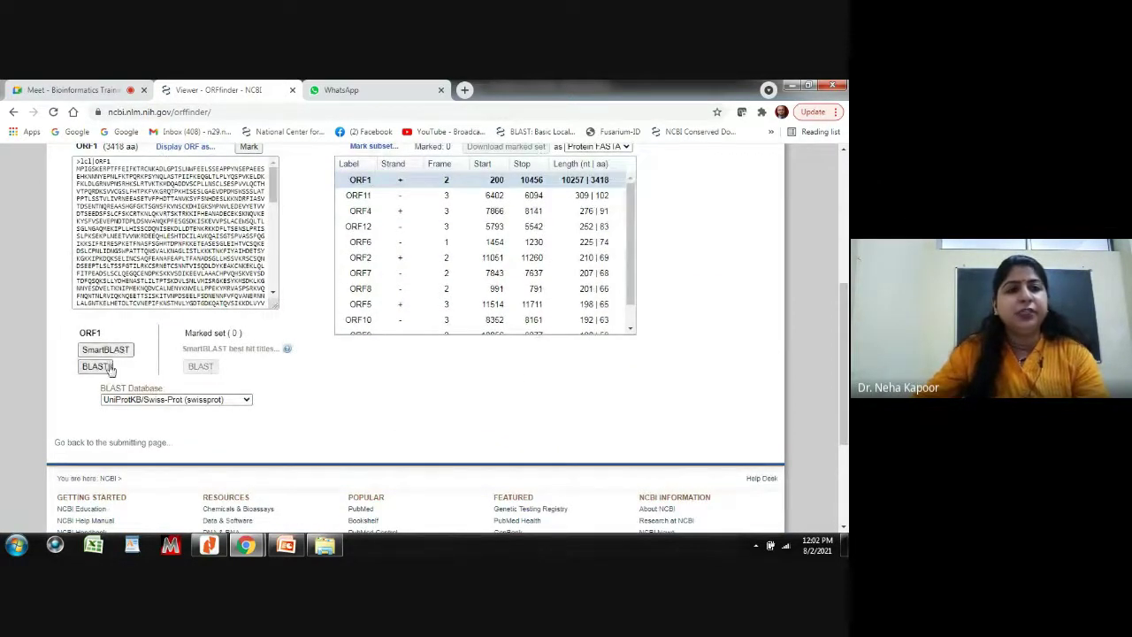
{"action": "left_click", "coordinate": [181, 400]}
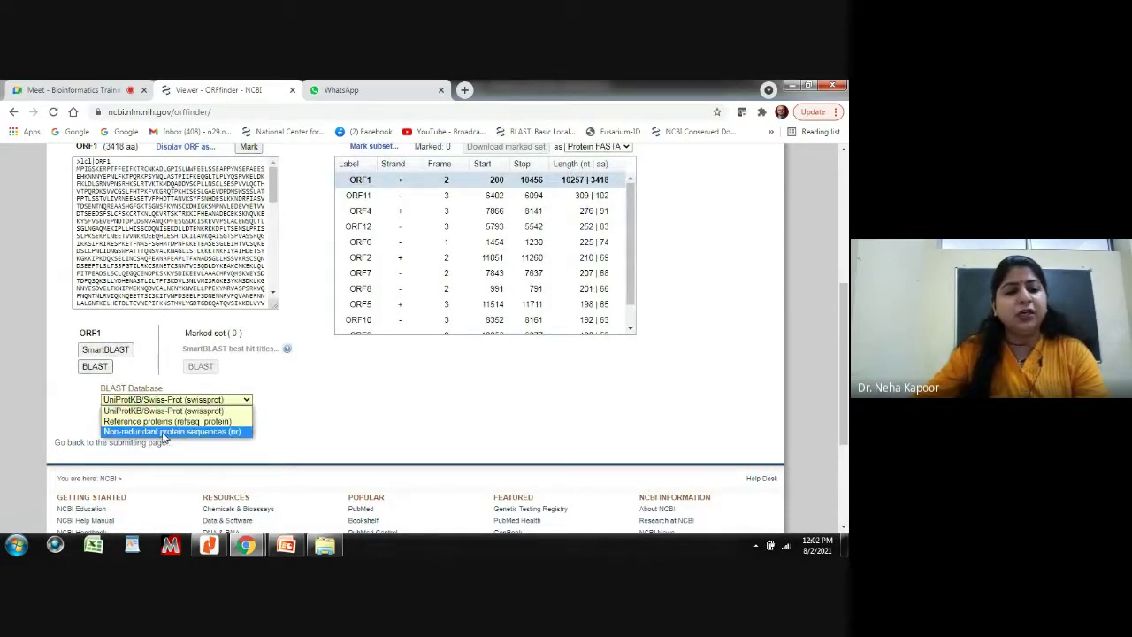
{"action": "left_click", "coordinate": [323, 393]}
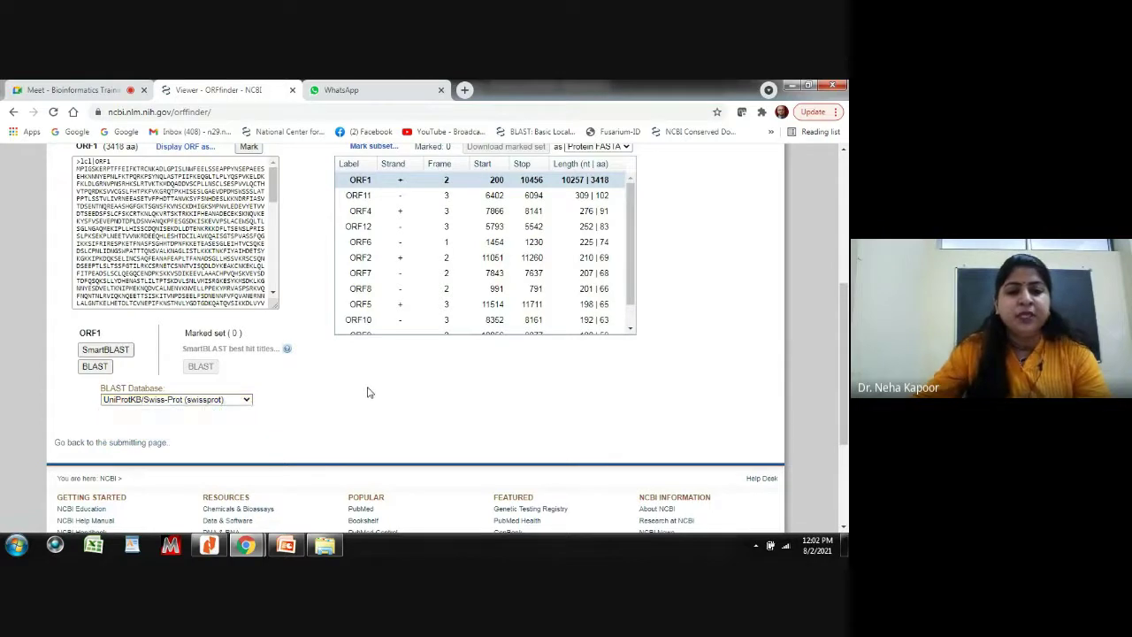
{"action": "scroll", "coordinate": [369, 393], "scroll_direction": "up", "scroll_amount": 3}
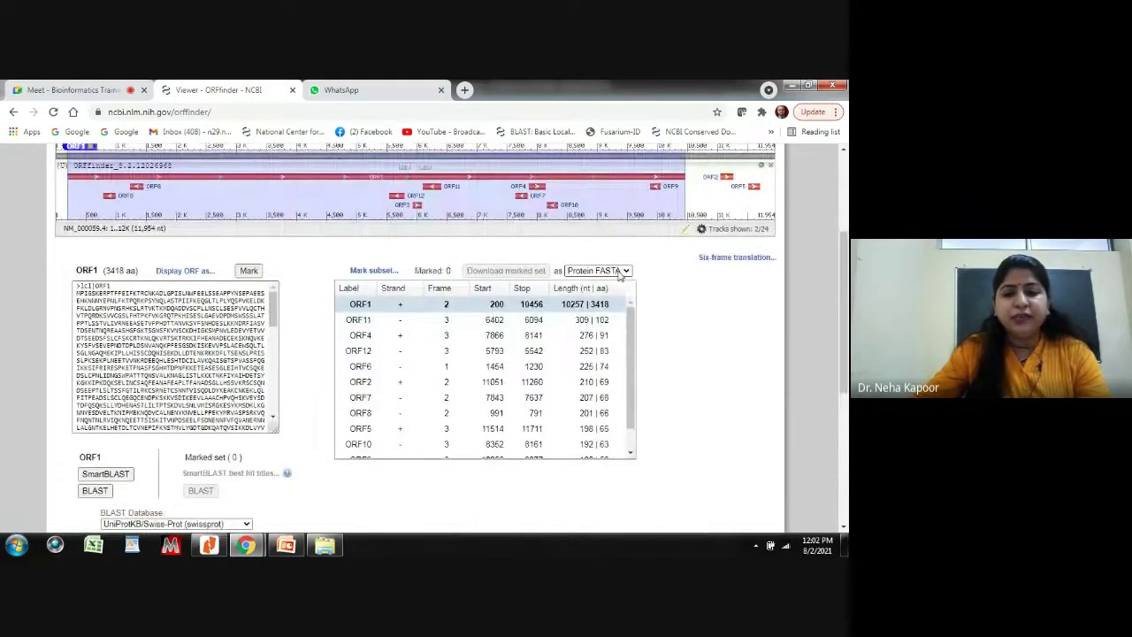
{"action": "left_click", "coordinate": [620, 273]}
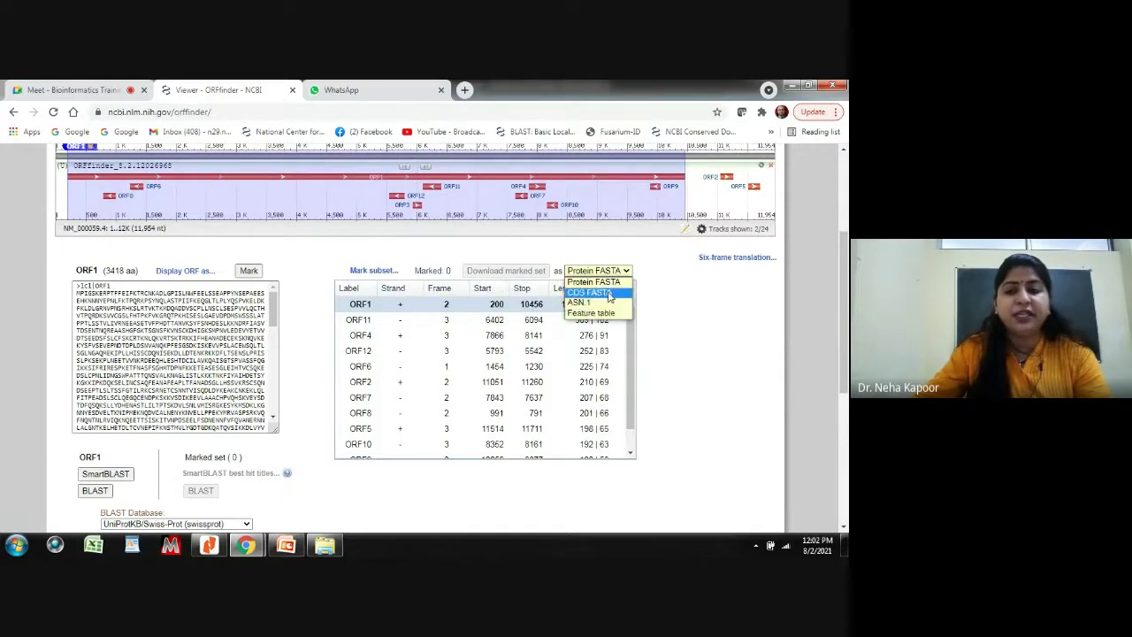
{"action": "left_click", "coordinate": [695, 329]}
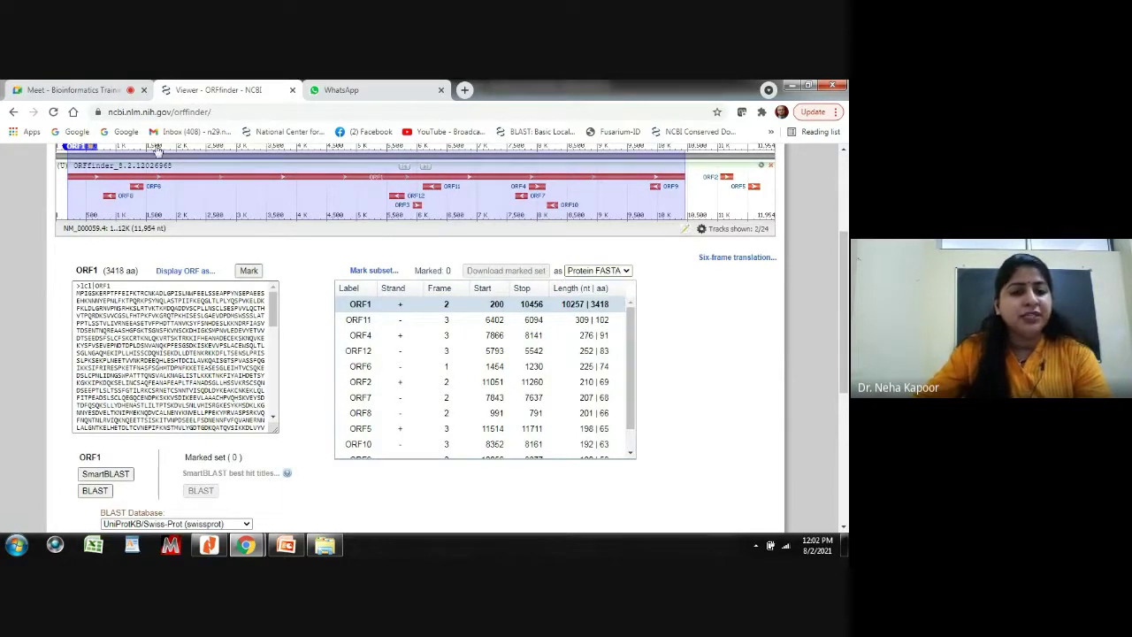
- Select ORF6 on the graphical map to show its protein sequence
{"action": "left_click", "coordinate": [138, 192]}
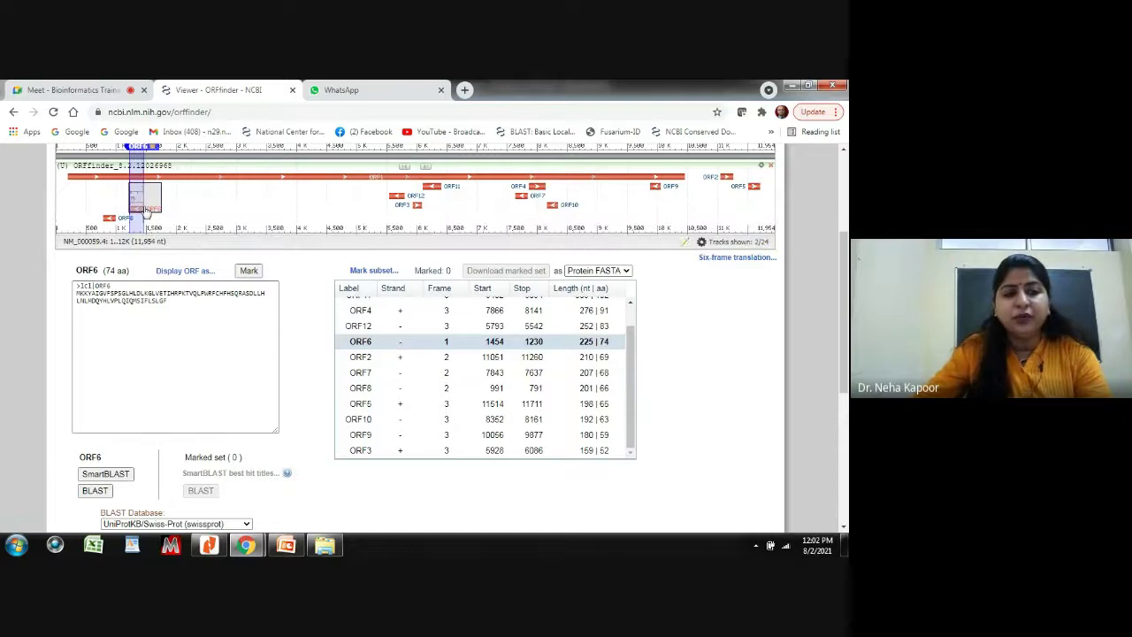
{"action": "mouse_move", "coordinate": [142, 210]}
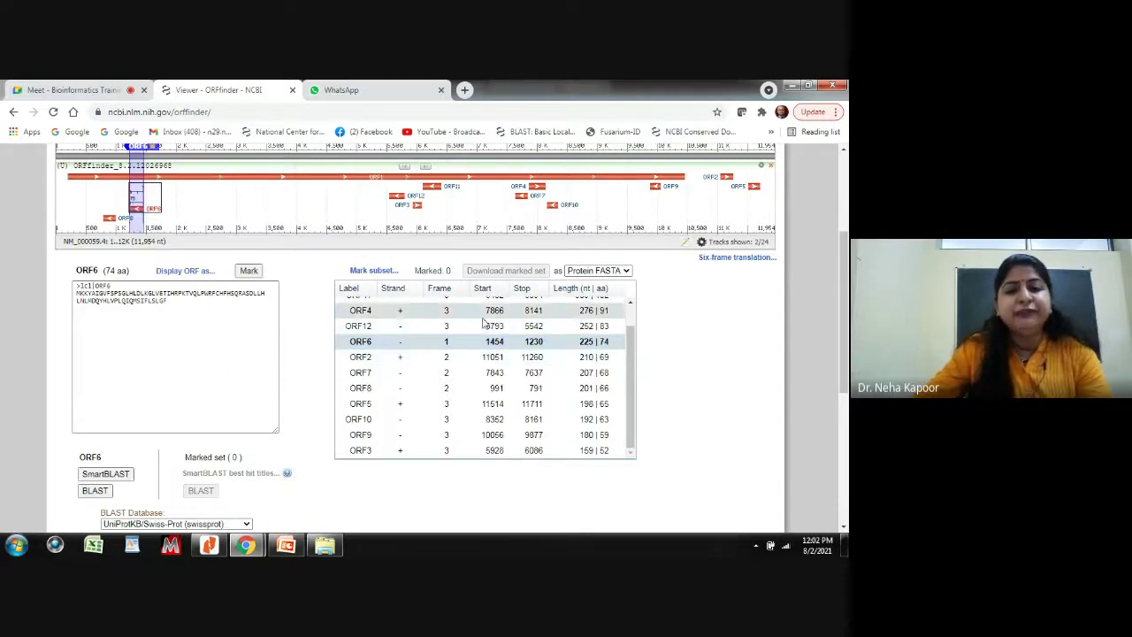
- Add the six-frame translation track to the graphical map and zoom in to a 1,000 nt range
{"action": "left_click", "coordinate": [723, 259]}
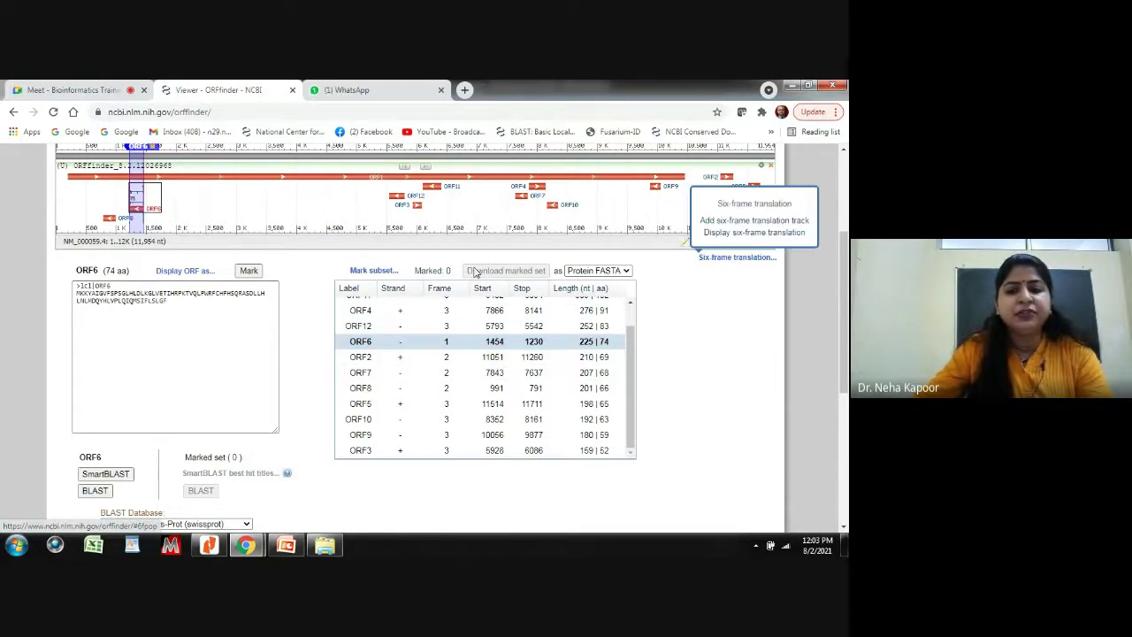
{"action": "left_click", "coordinate": [760, 220]}
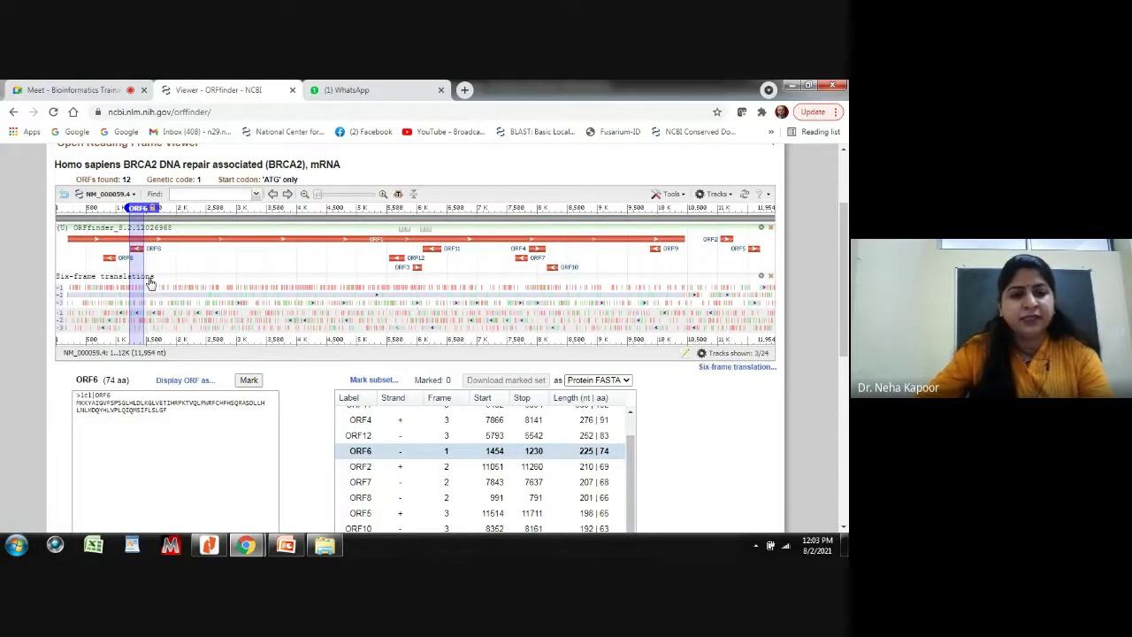
{"action": "left_click_drag", "start_coordinate": [321, 195], "coordinate": [341, 196]}
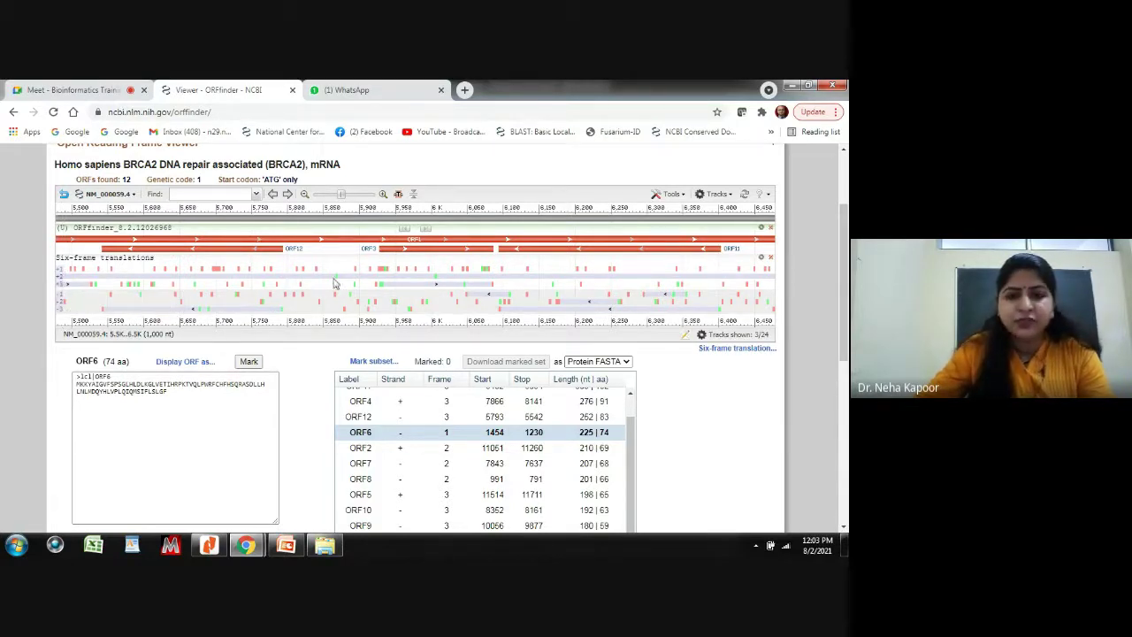
- Review the viewer's BLAST and Primer Search options, and select ORF12 on the graphical map to show its sequence
{"action": "left_click", "coordinate": [669, 197]}
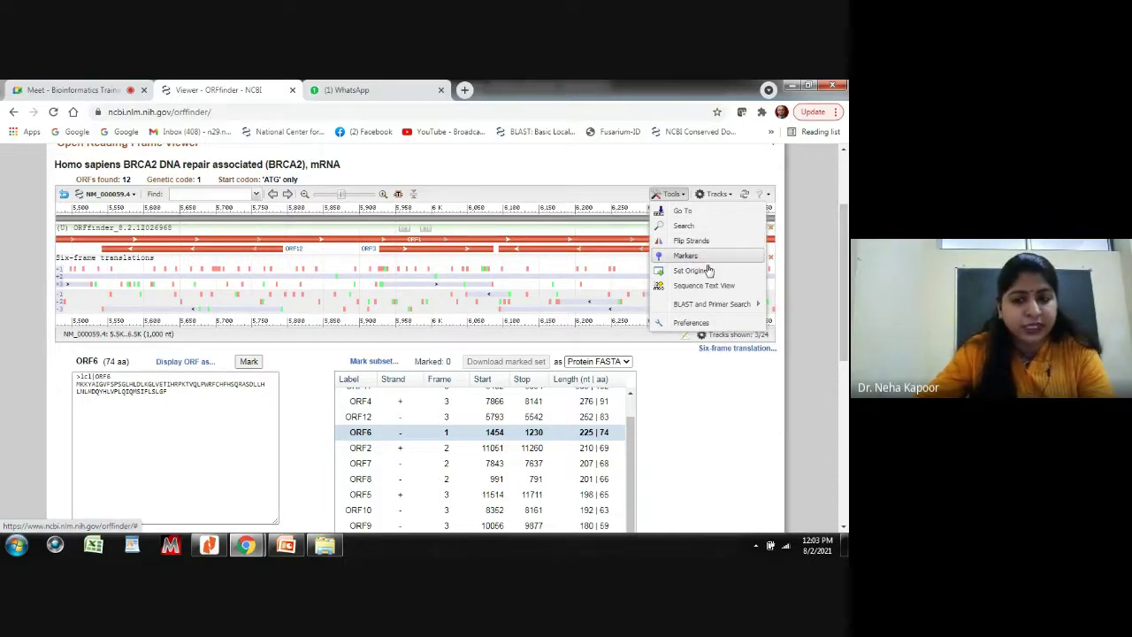
{"action": "mouse_move", "coordinate": [725, 306]}
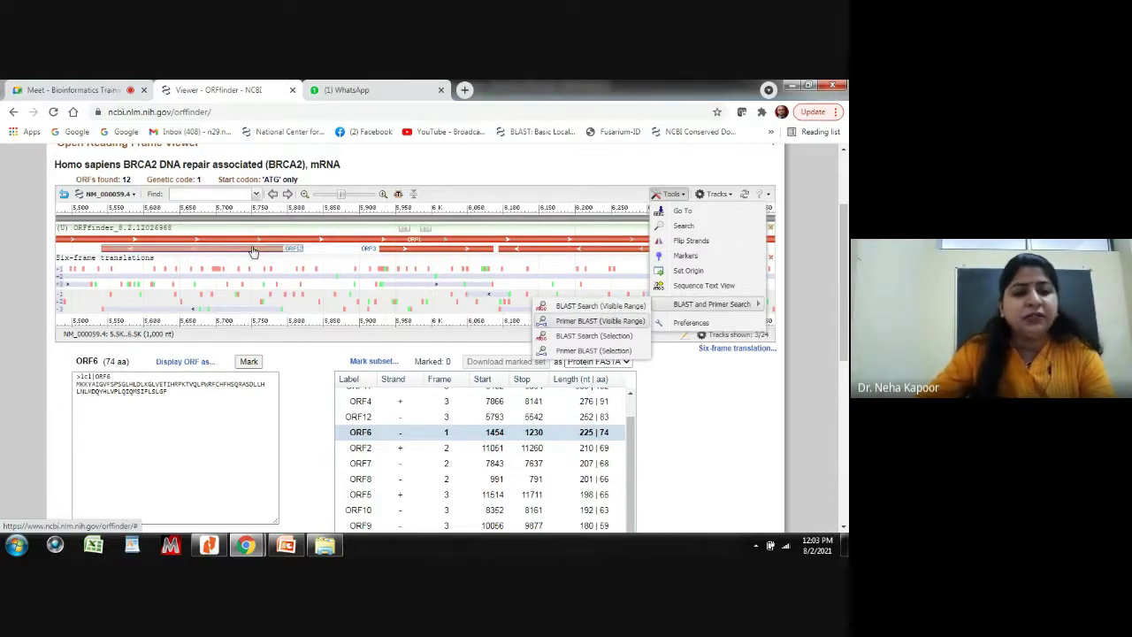
{"action": "mouse_move", "coordinate": [253, 251]}
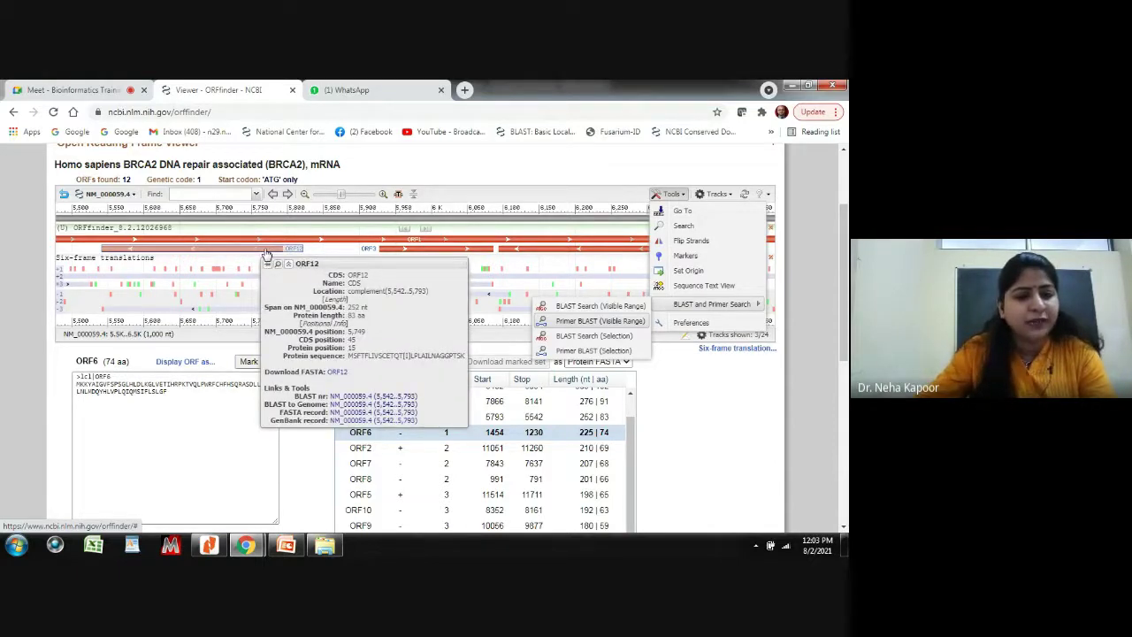
{"action": "left_click", "coordinate": [266, 253]}
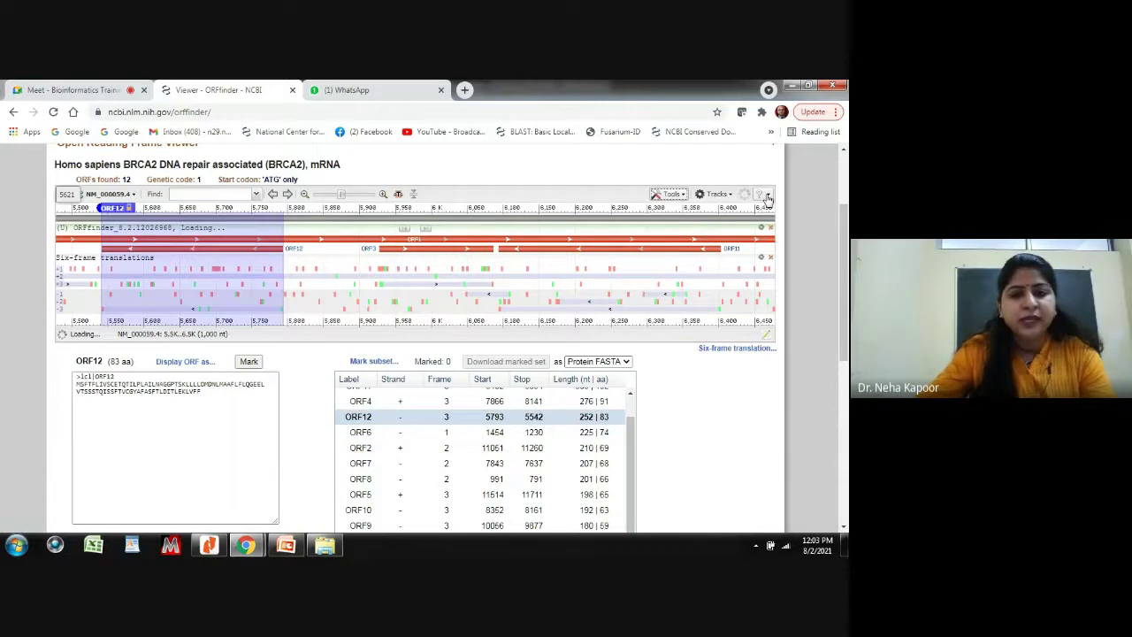
- Review the viewer's BLAST and Primer Search options again, and select ORF3 and ORF11 in turn on the graphical map
{"action": "left_click", "coordinate": [670, 194]}
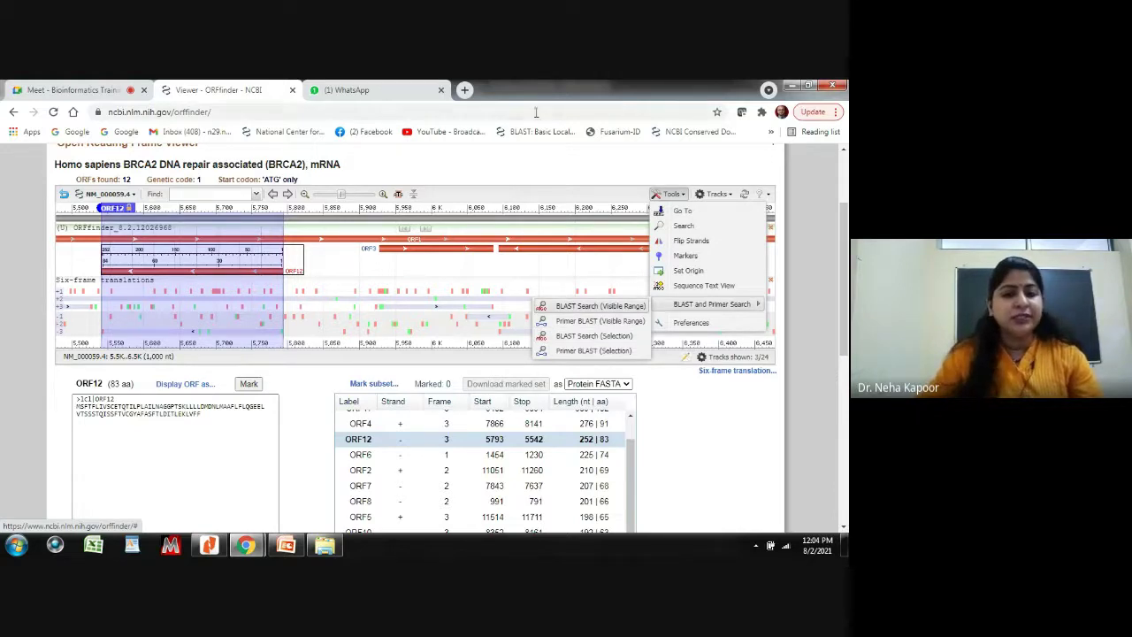
{"action": "left_click", "coordinate": [518, 169]}
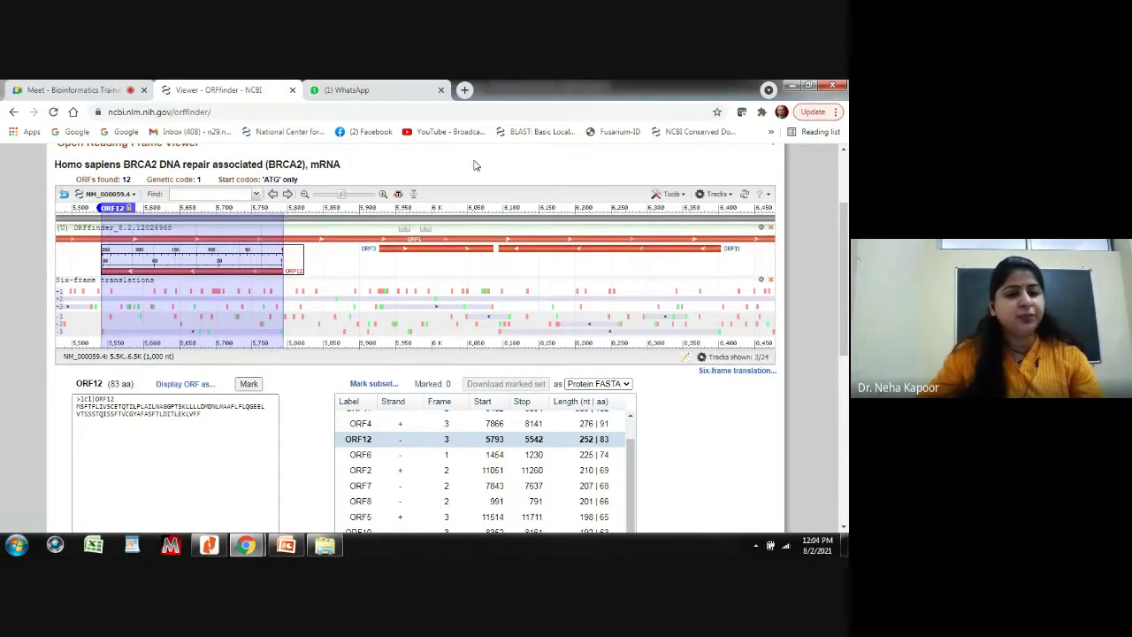
{"action": "left_click", "coordinate": [438, 255]}
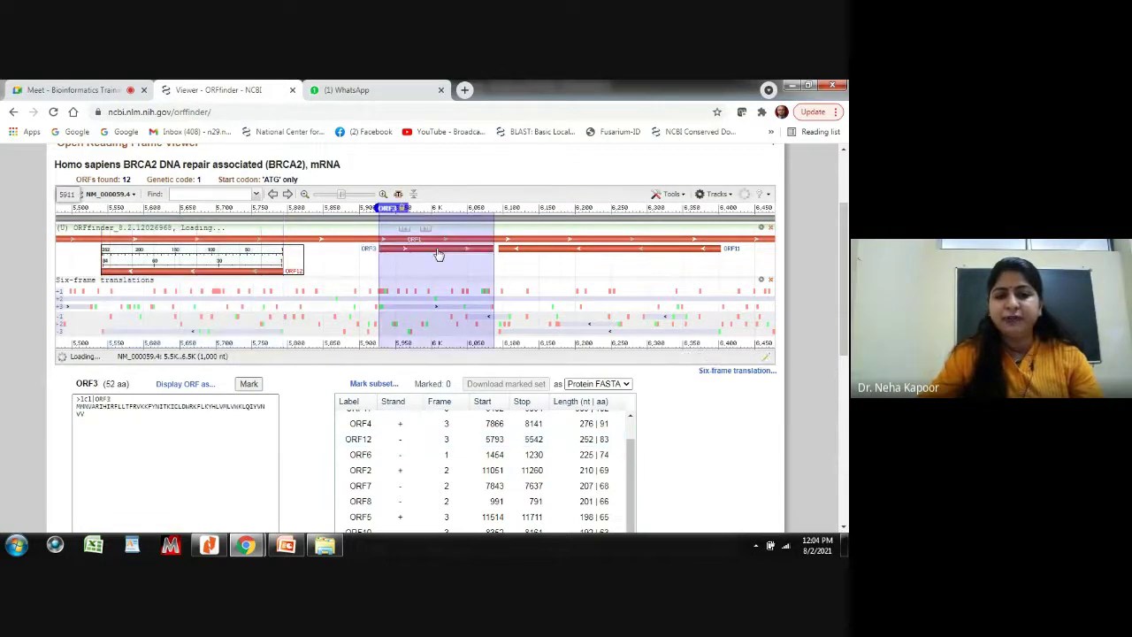
{"action": "left_click", "coordinate": [566, 251]}
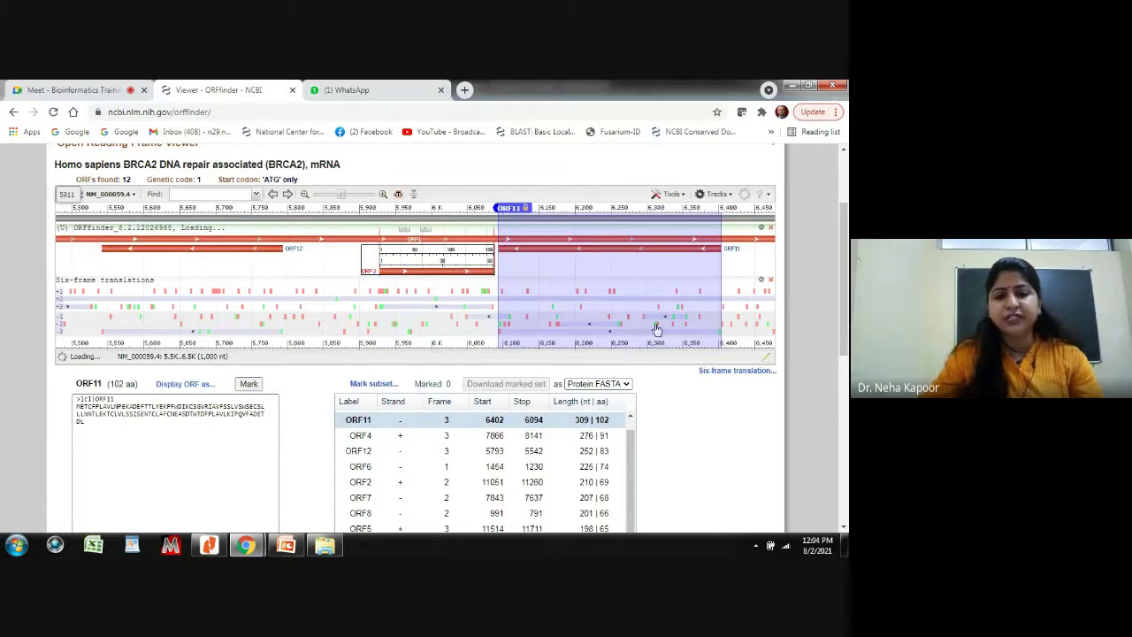
- Select ORF3, ORF9, ORF10 and ORF5 in turn in the ORF list to show their protein sequences
{"action": "scroll", "coordinate": [645, 385], "scroll_direction": "down", "scroll_amount": 3}
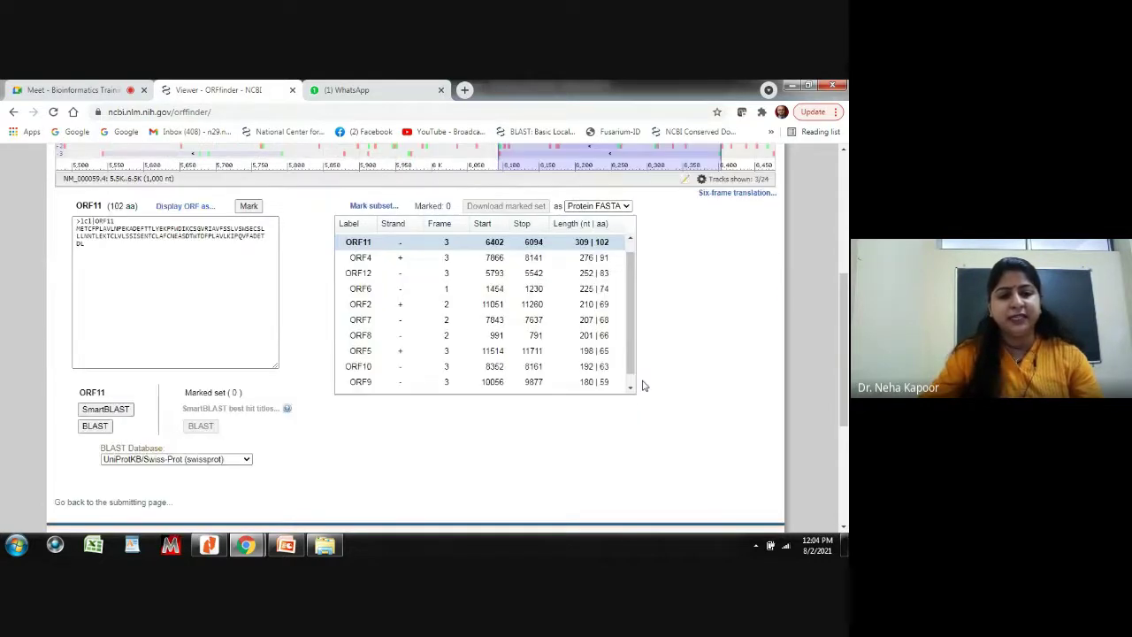
{"action": "scroll", "coordinate": [645, 386], "scroll_direction": "down", "scroll_amount": 2}
{"action": "scroll", "coordinate": [644, 301], "scroll_direction": "down", "scroll_amount": 1}
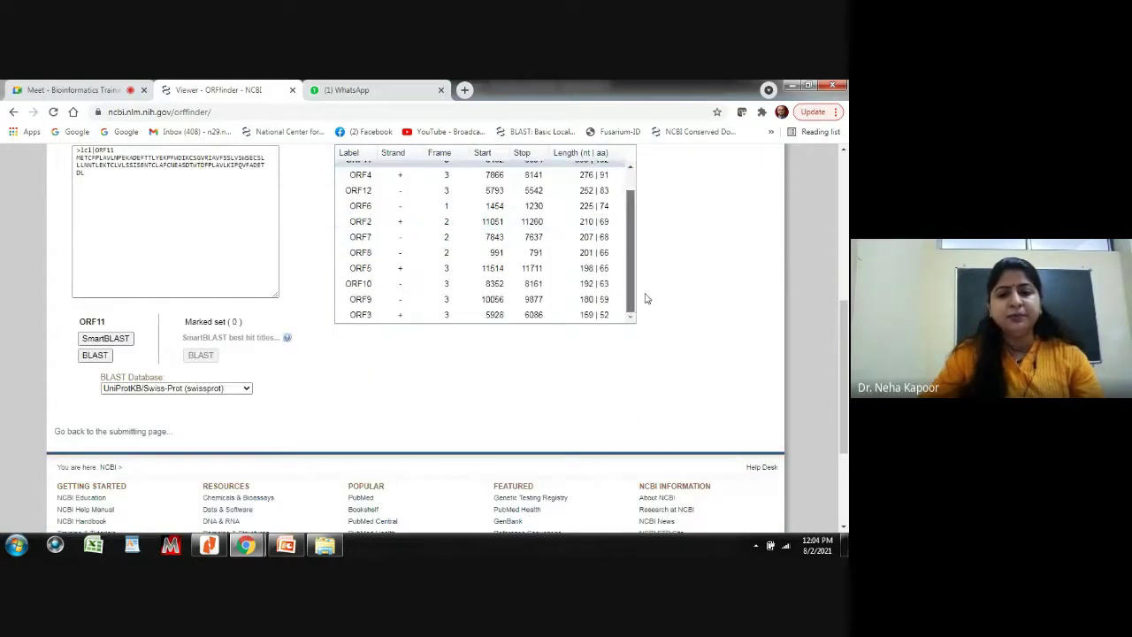
{"action": "left_click", "coordinate": [377, 317]}
{"action": "left_click", "coordinate": [371, 300]}
{"action": "left_click", "coordinate": [374, 284]}
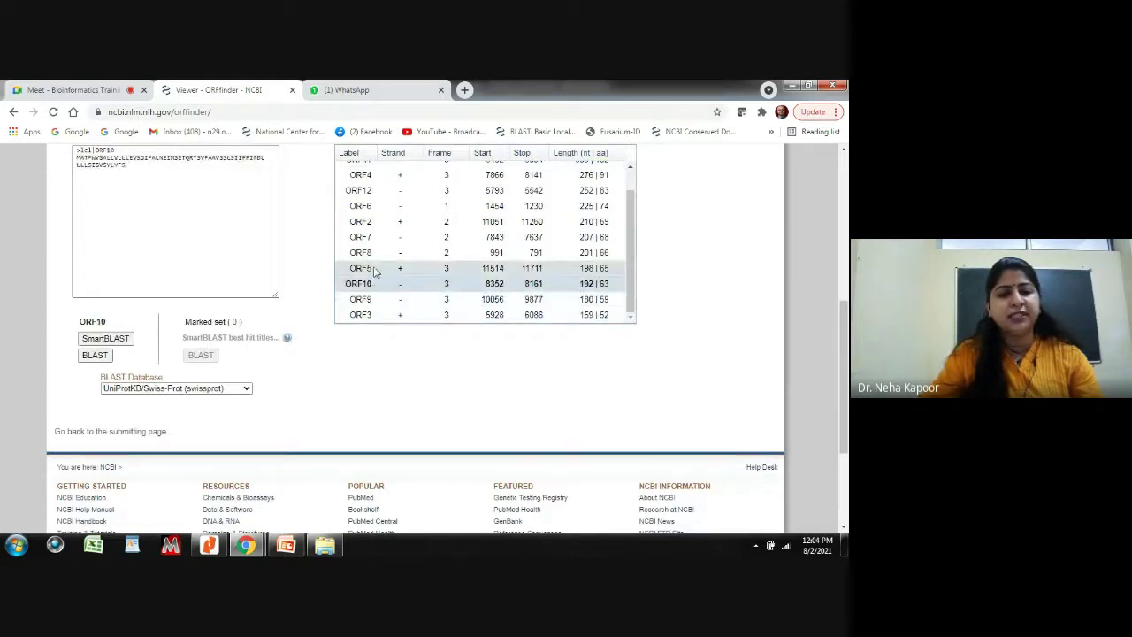
{"action": "left_click", "coordinate": [376, 269]}
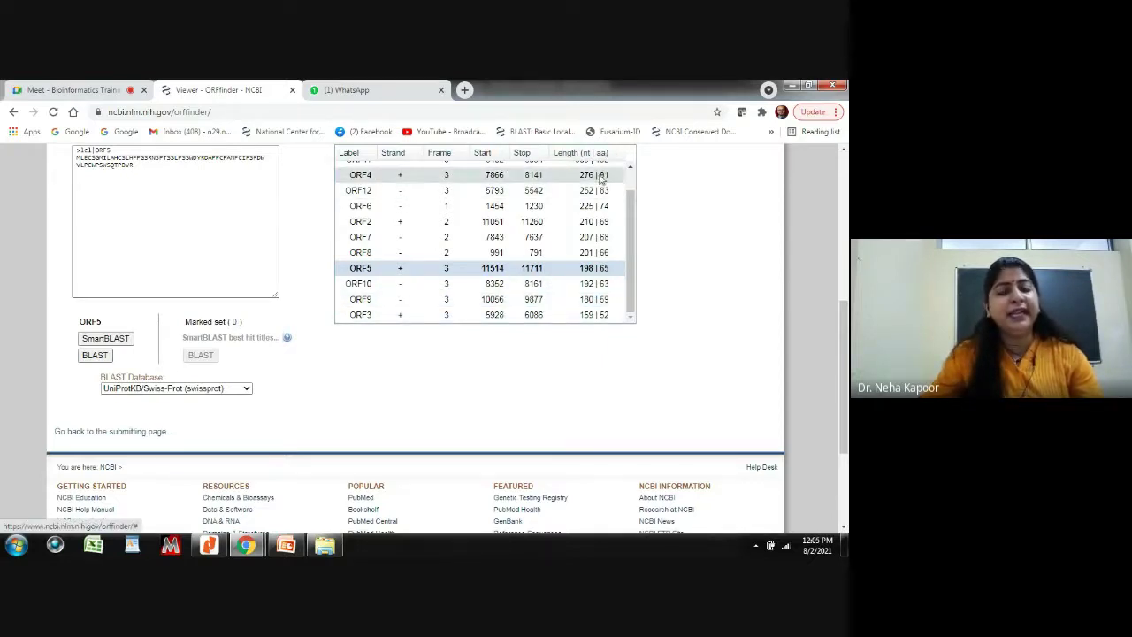
{"action": "scroll", "coordinate": [579, 213], "scroll_direction": "up", "scroll_amount": 1}
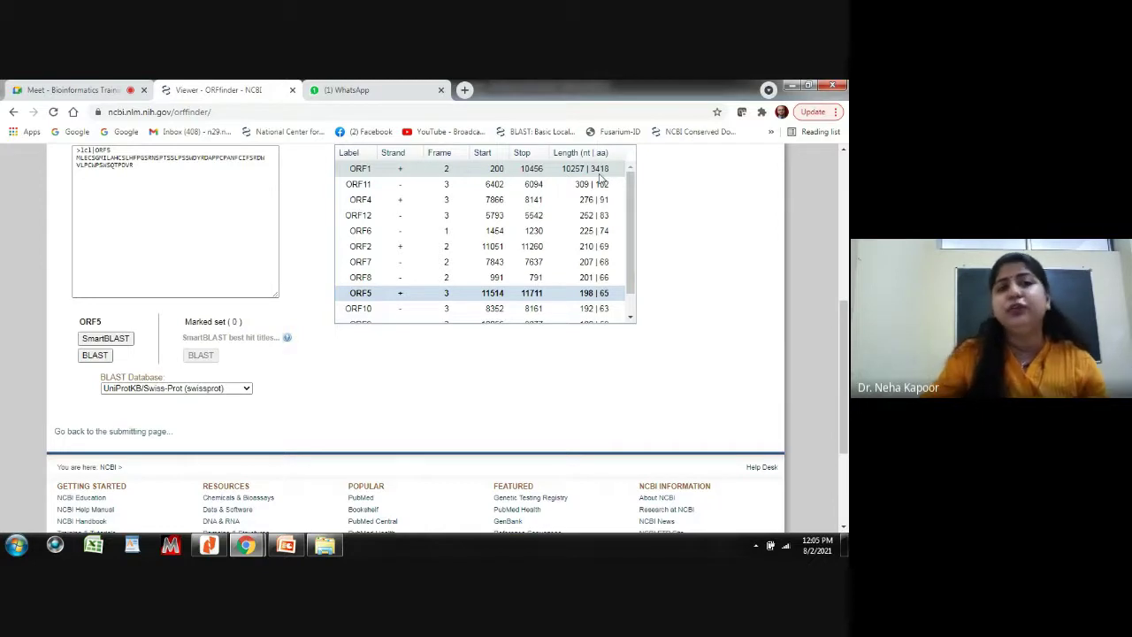
{"action": "scroll", "coordinate": [513, 285], "scroll_direction": "up", "scroll_amount": 5}
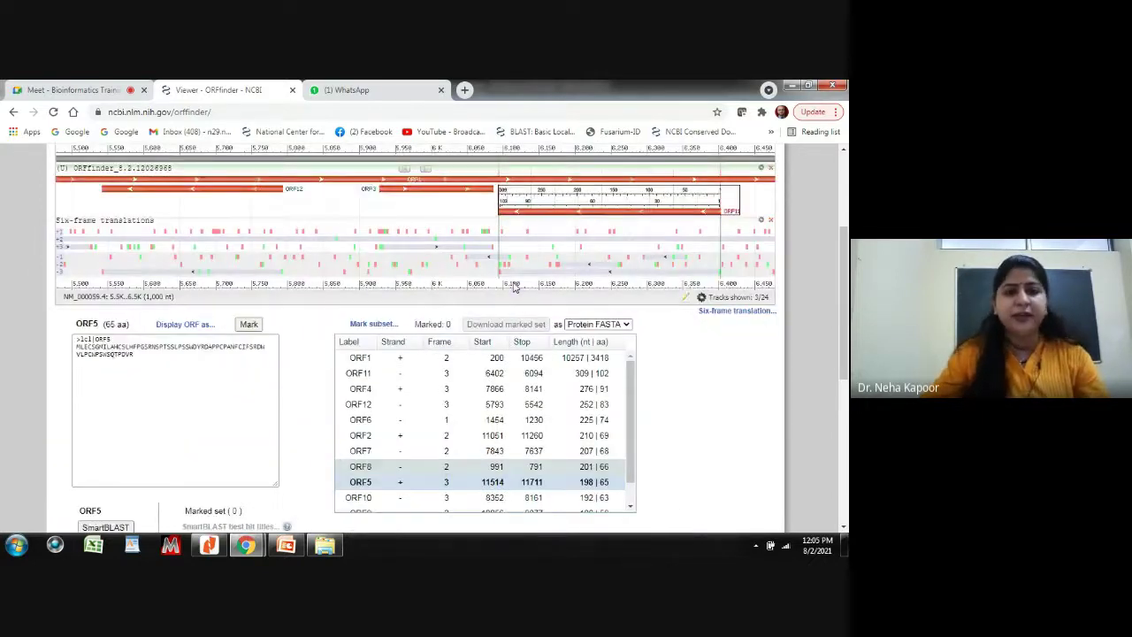
{"action": "scroll", "coordinate": [513, 285], "scroll_direction": "up", "scroll_amount": 1}
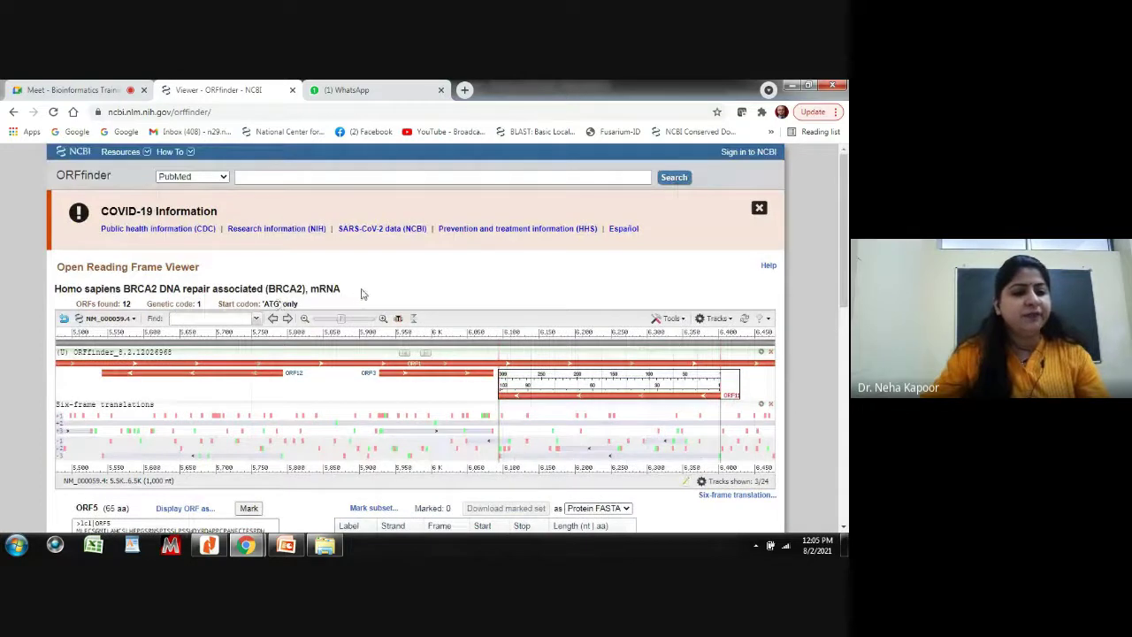
{"action": "left_click", "coordinate": [255, 324]}
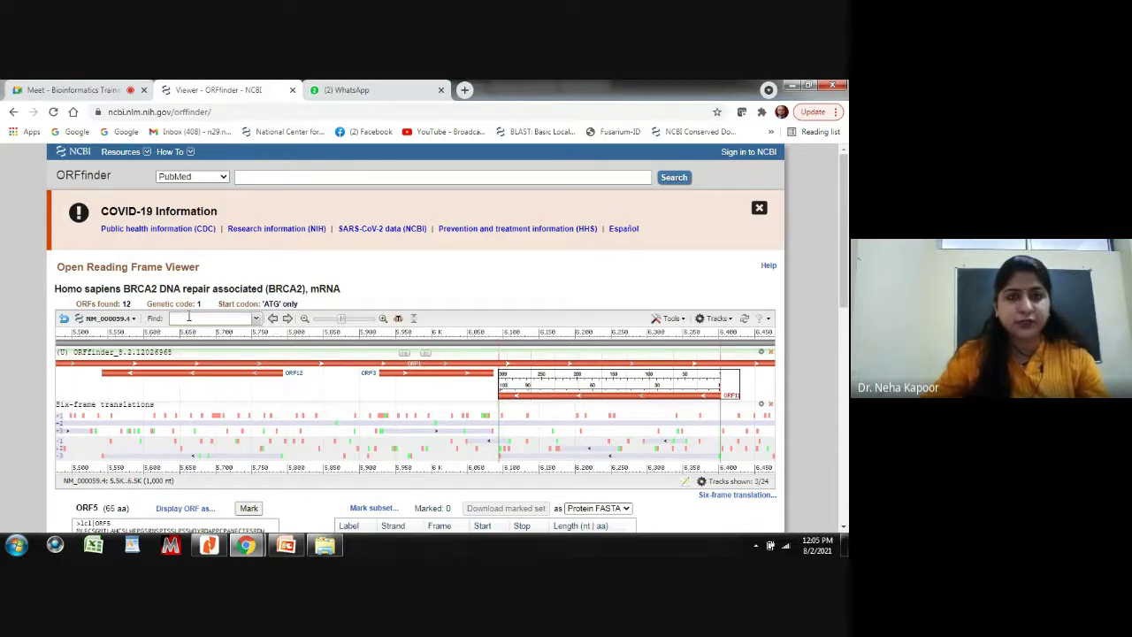
- Switch to the Google Meet call, close the in-call messages and stop presenting the screen
{"action": "left_click", "coordinate": [84, 89]}
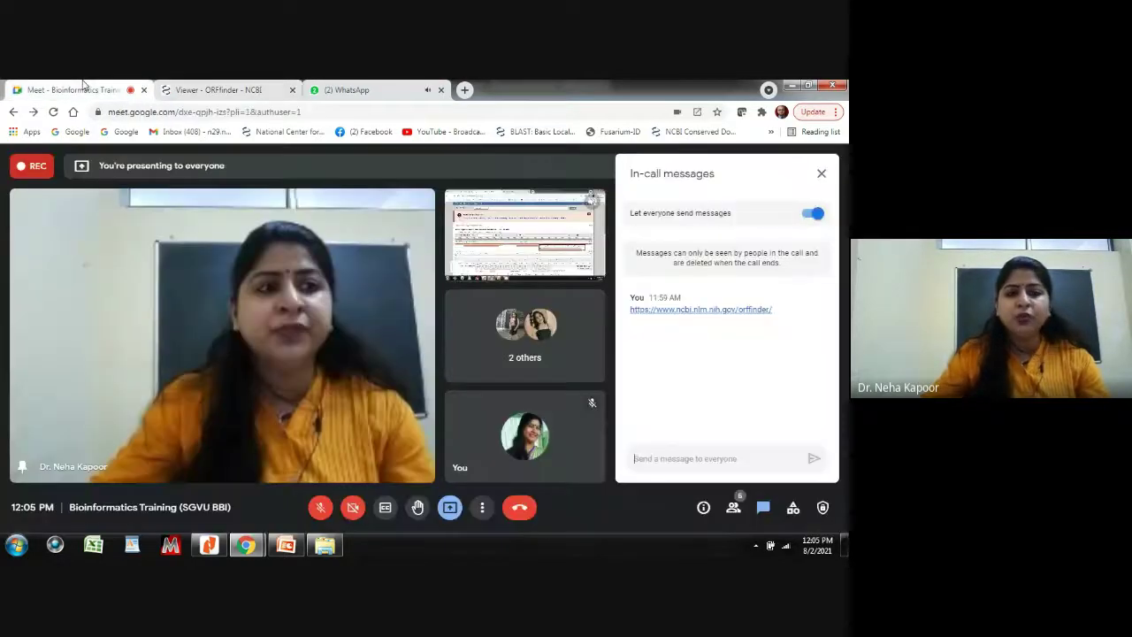
{"action": "left_click", "coordinate": [820, 174]}
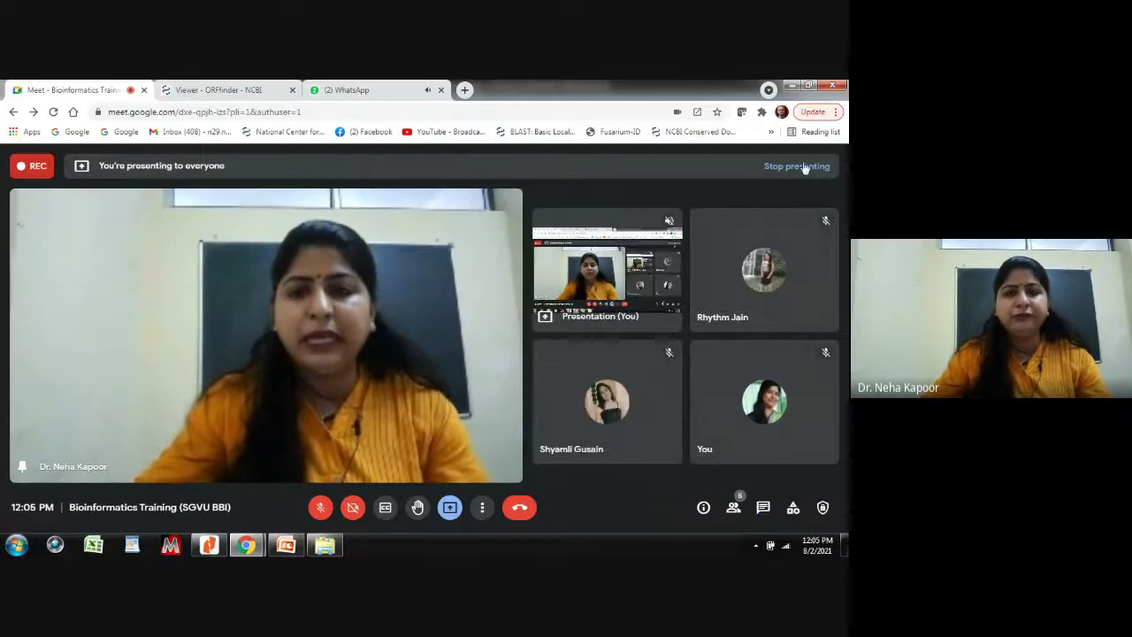
{"action": "left_click", "coordinate": [801, 166]}
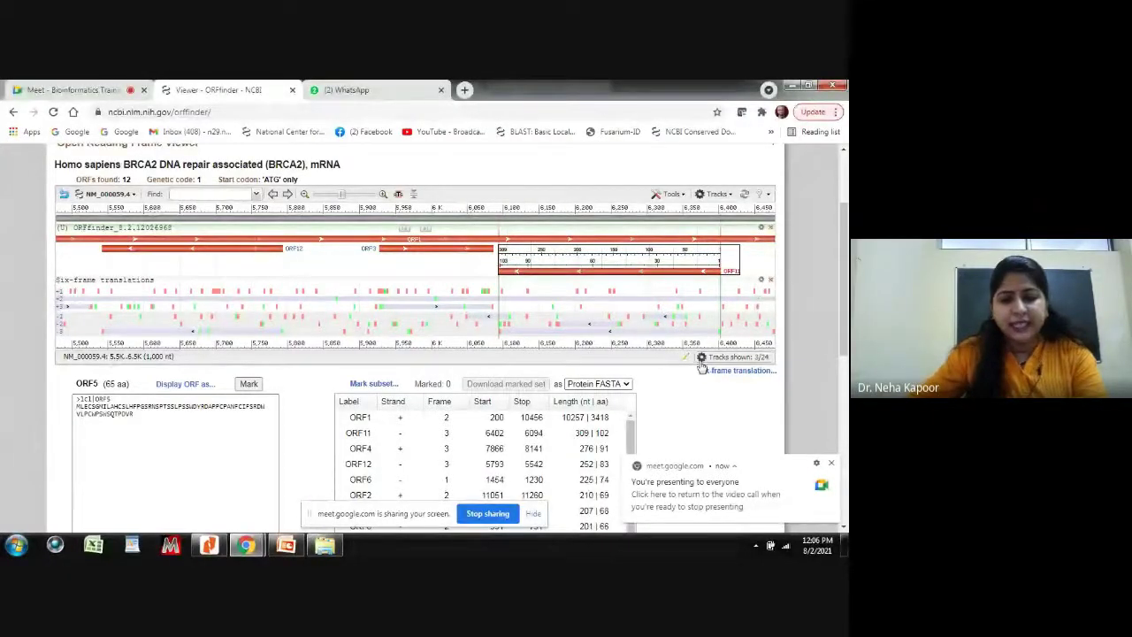
- Remove the six-frame translation track from the ORFfinder graphical map, and add it back
{"action": "mouse_move", "coordinate": [722, 373]}
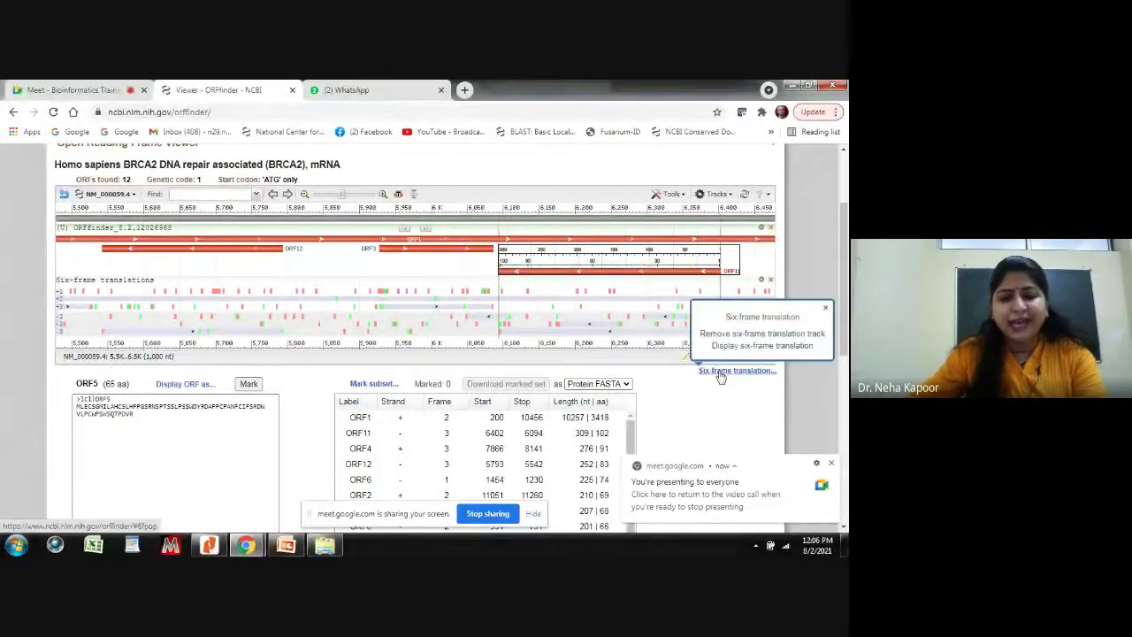
{"action": "left_click", "coordinate": [762, 334]}
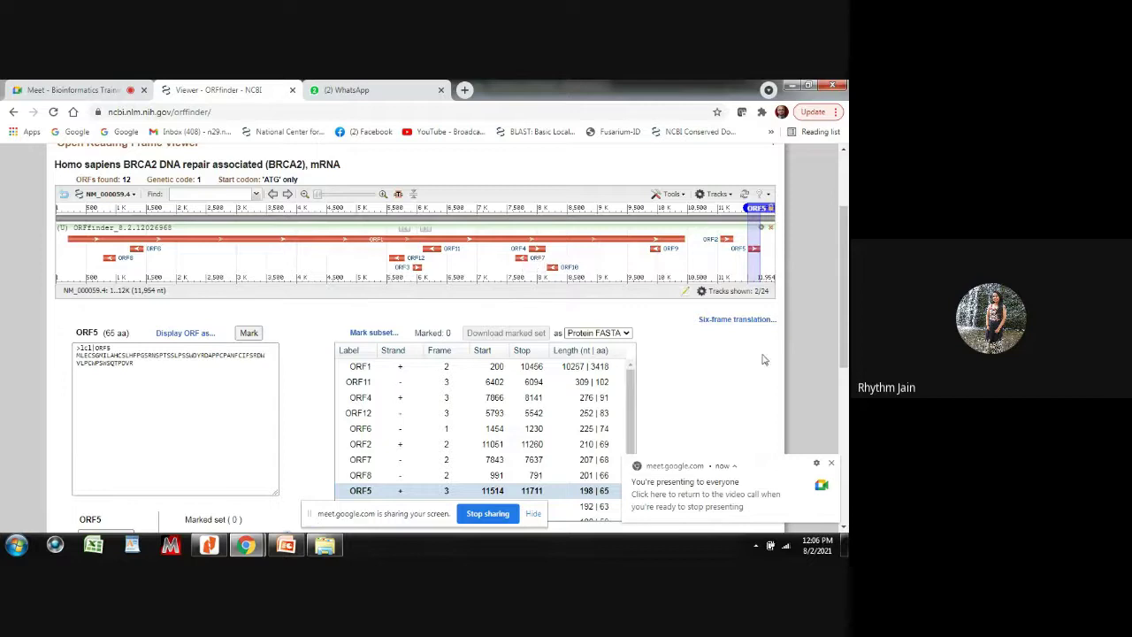
{"action": "left_click", "coordinate": [751, 324]}
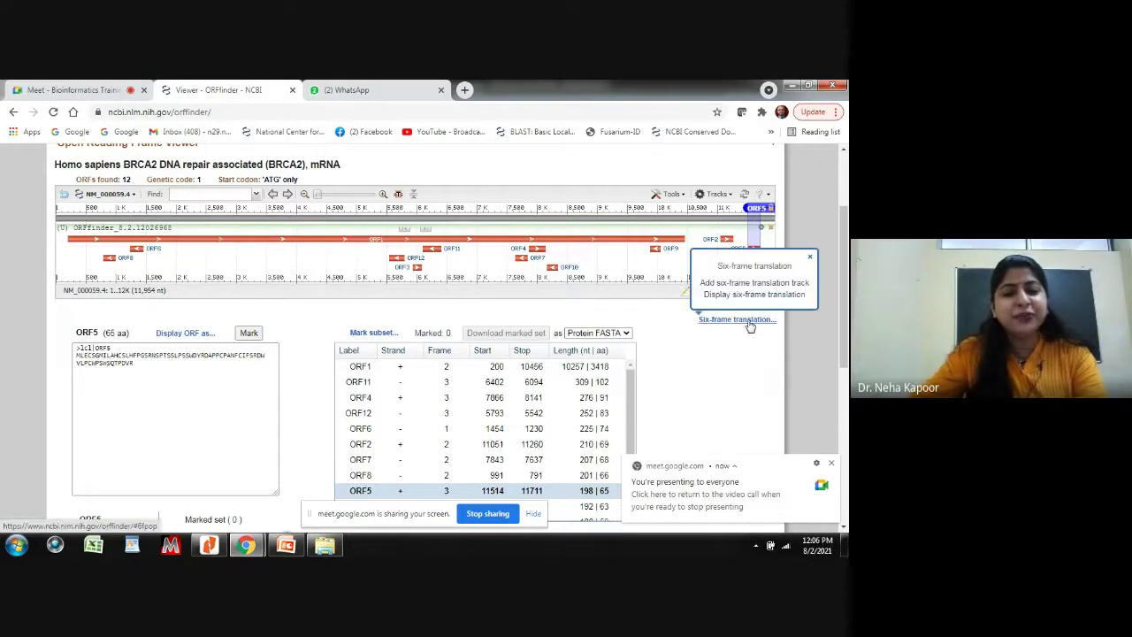
{"action": "left_click", "coordinate": [745, 283]}
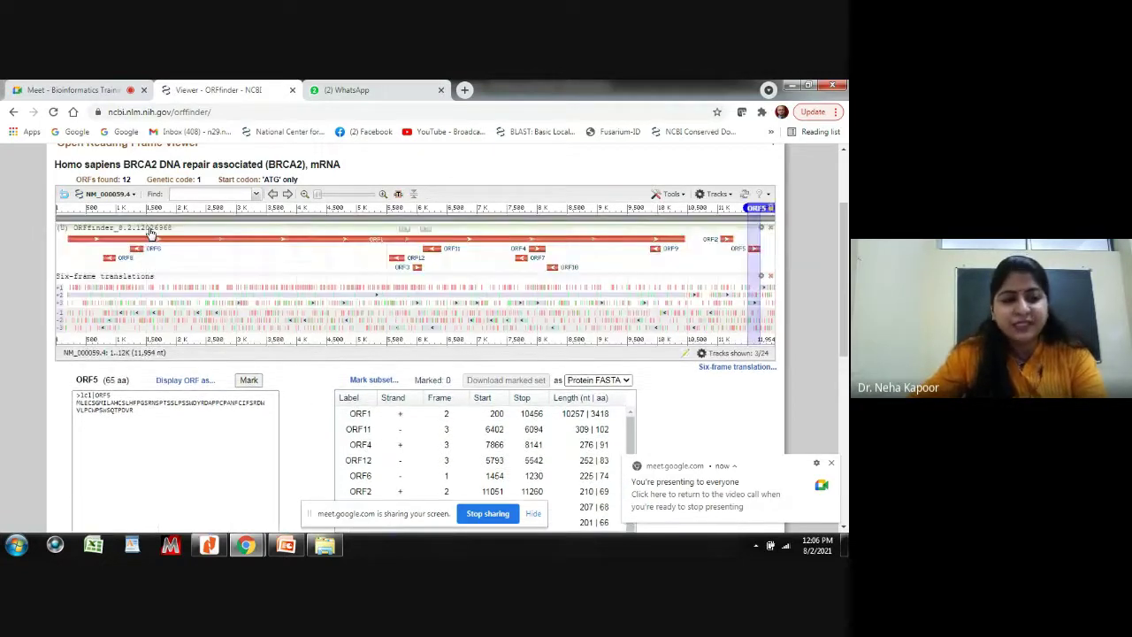
{"action": "mouse_move", "coordinate": [152, 240]}
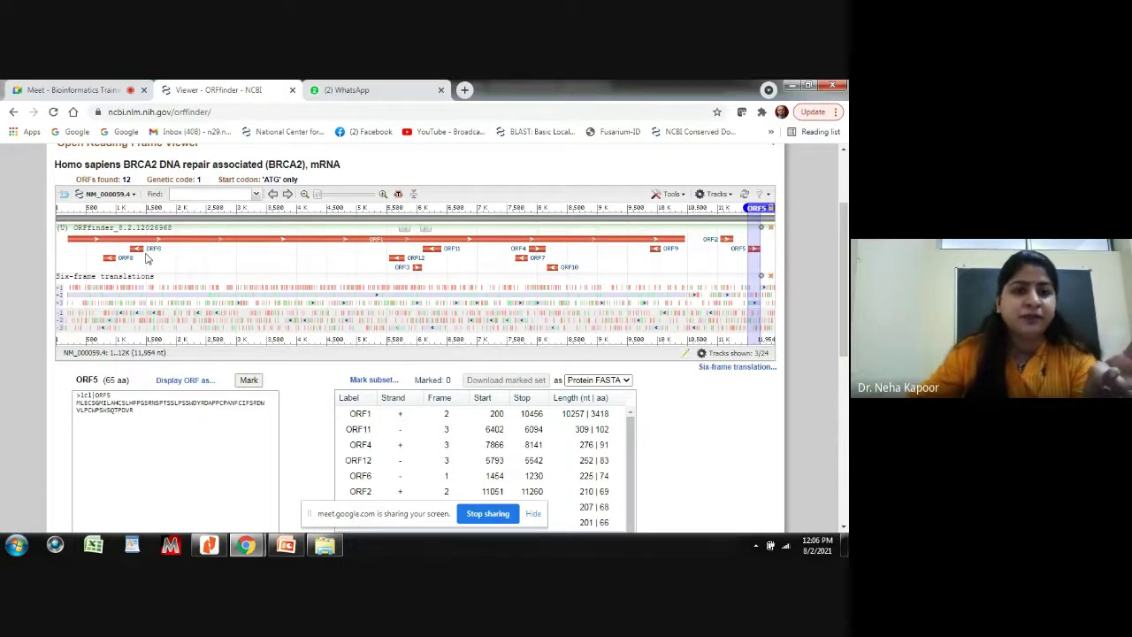
- Switch to the ORF finder presentation in PowerPoint and select the ATG-to-TAG stretch of frame +2 on the Final Reading frames slide
{"action": "left_click", "coordinate": [281, 545]}
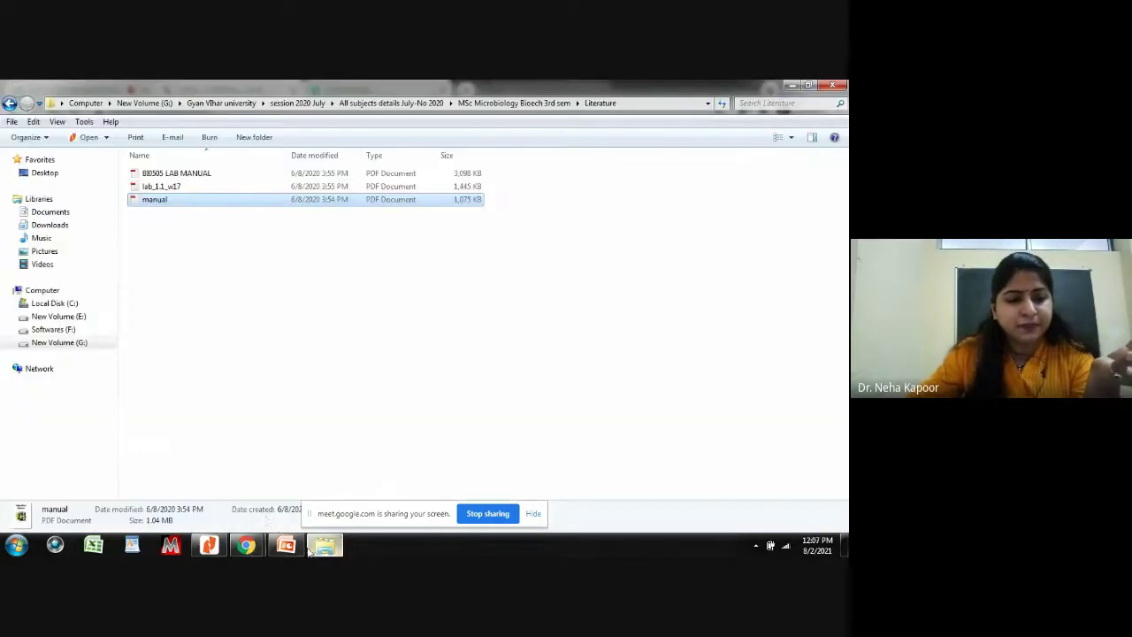
{"action": "left_click", "coordinate": [276, 545]}
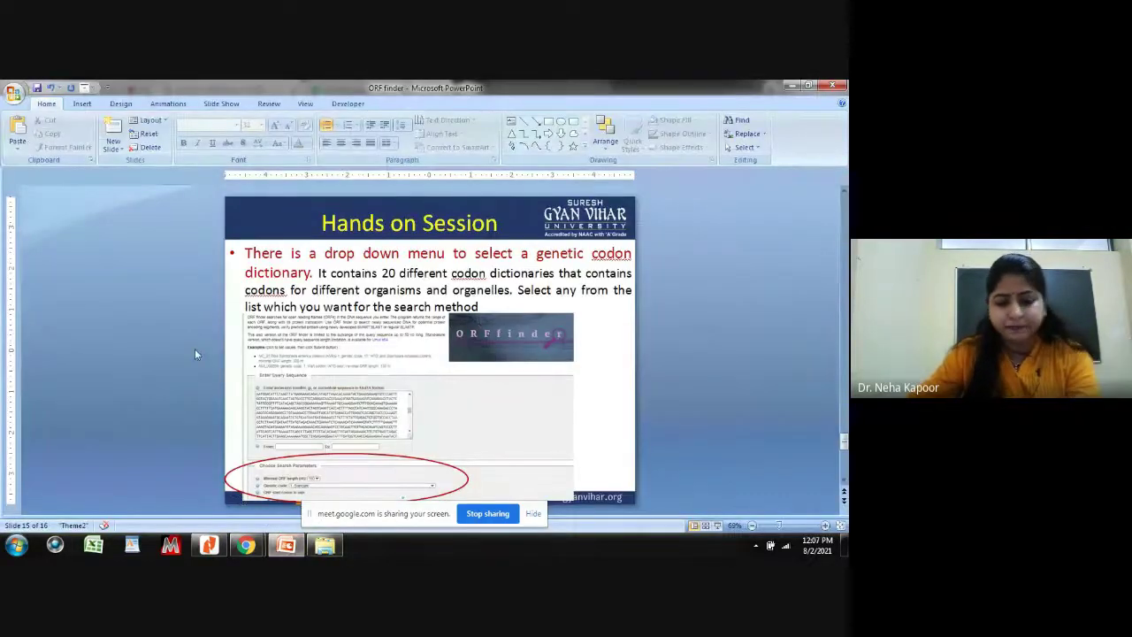
{"action": "scroll", "coordinate": [166, 354], "scroll_direction": "up", "scroll_amount": 4}
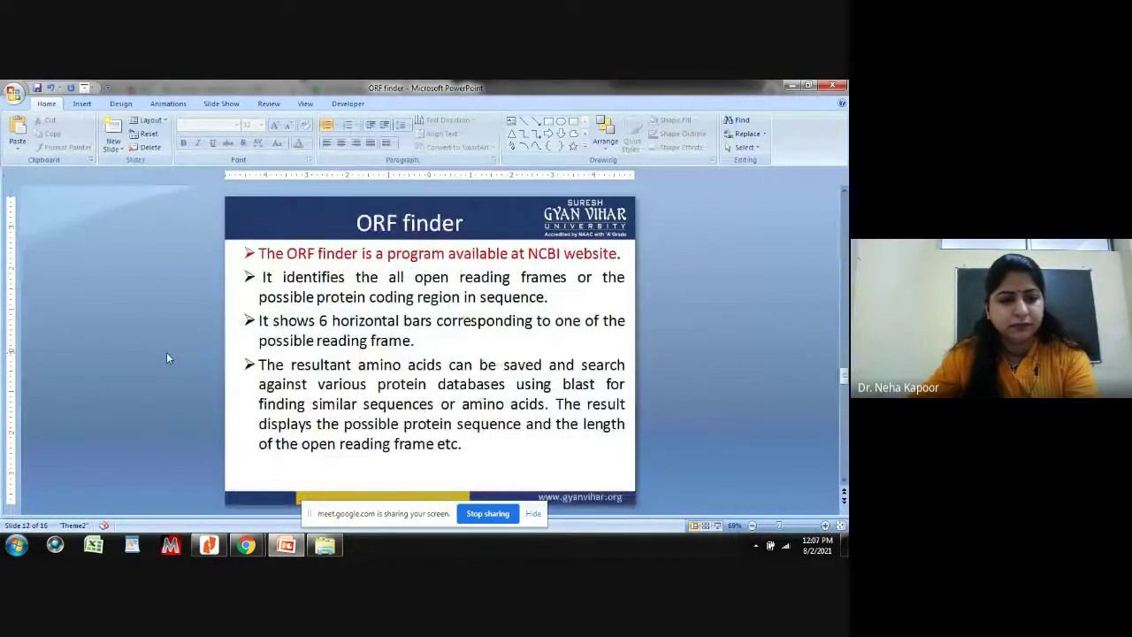
{"action": "scroll", "coordinate": [167, 352], "scroll_direction": "up", "scroll_amount": 1}
{"action": "scroll", "coordinate": [207, 341], "scroll_direction": "up", "scroll_amount": 1}
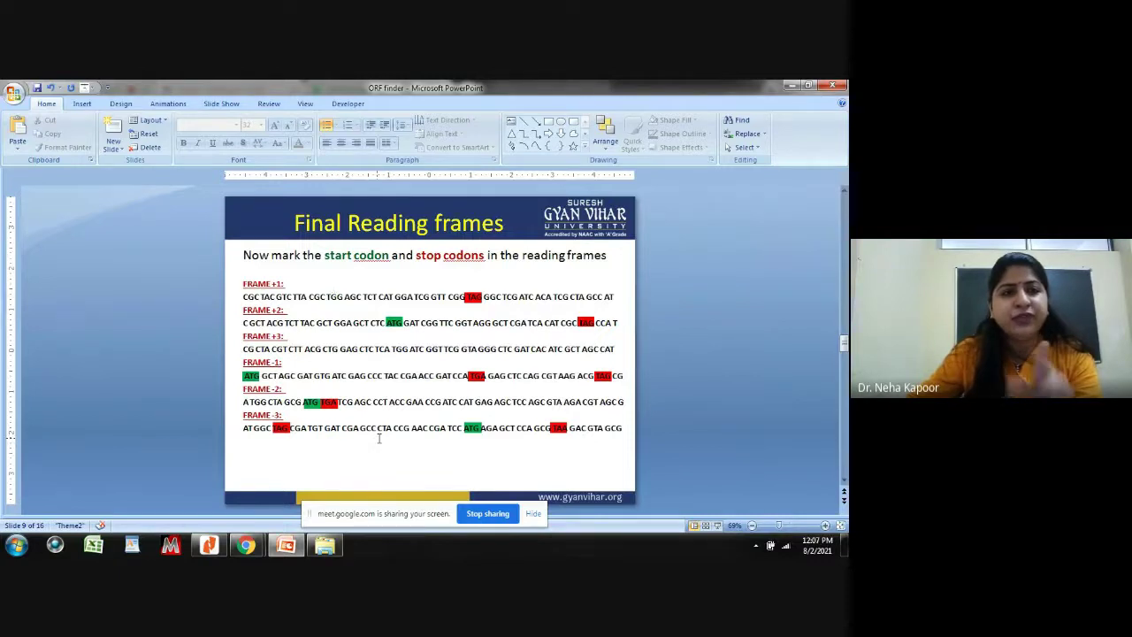
{"action": "left_click_drag", "start_coordinate": [386, 327], "coordinate": [595, 326]}
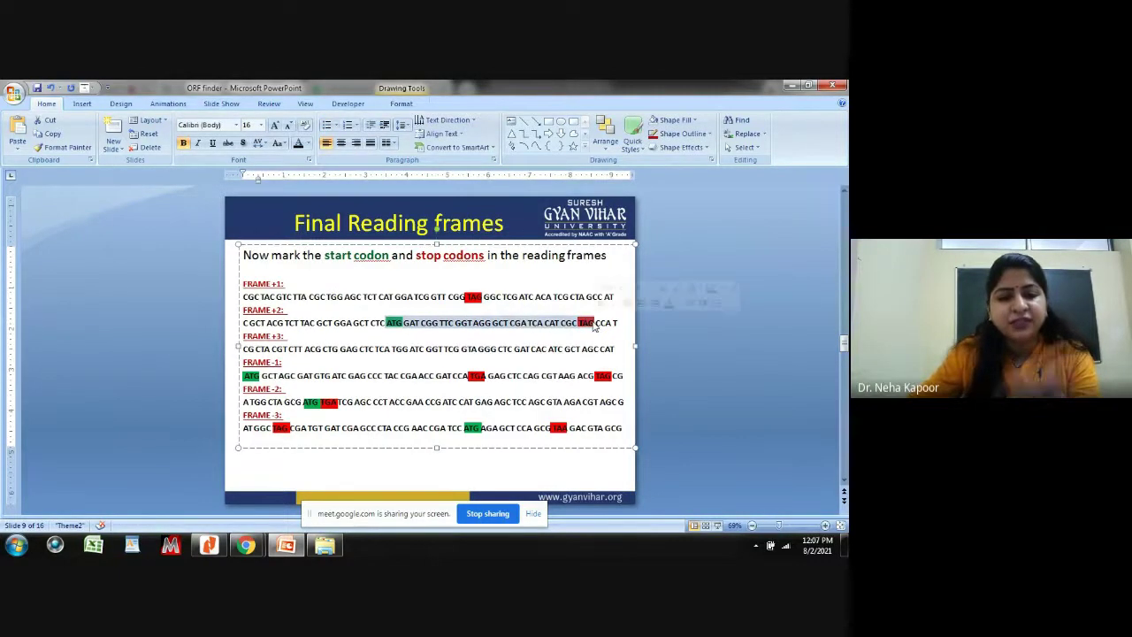
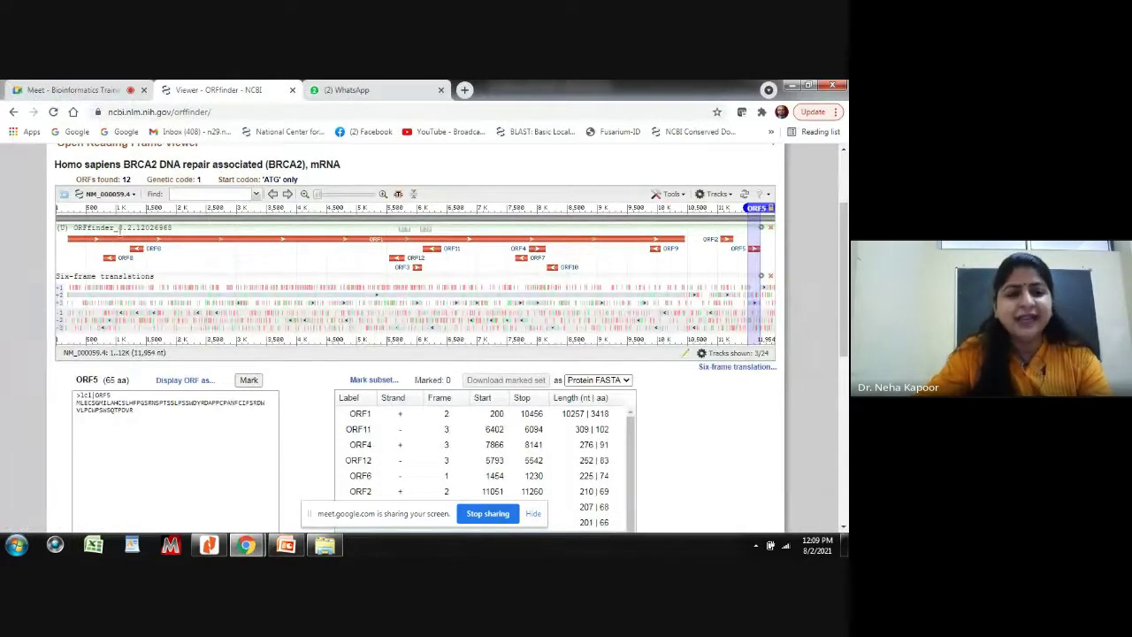
- Examine ORF1's details and the ORF list in the ORFfinder viewer, and stop sharing the screen
{"action": "mouse_move", "coordinate": [139, 241]}
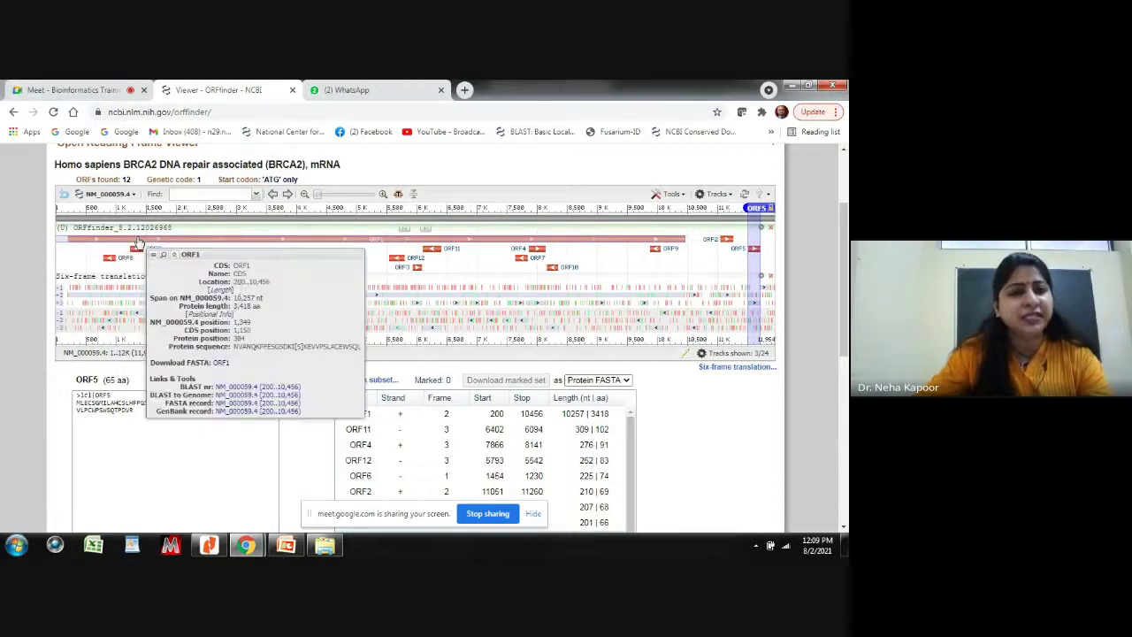
{"action": "scroll", "coordinate": [328, 392], "scroll_direction": "down", "scroll_amount": 2}
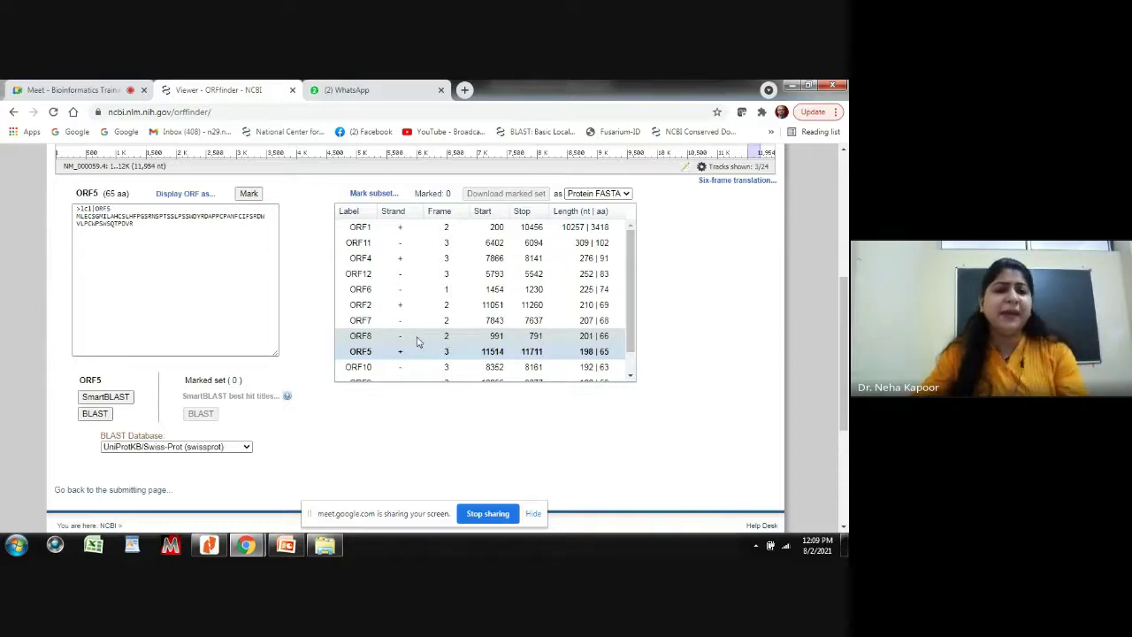
{"action": "scroll", "coordinate": [419, 342], "scroll_direction": "up", "scroll_amount": 3}
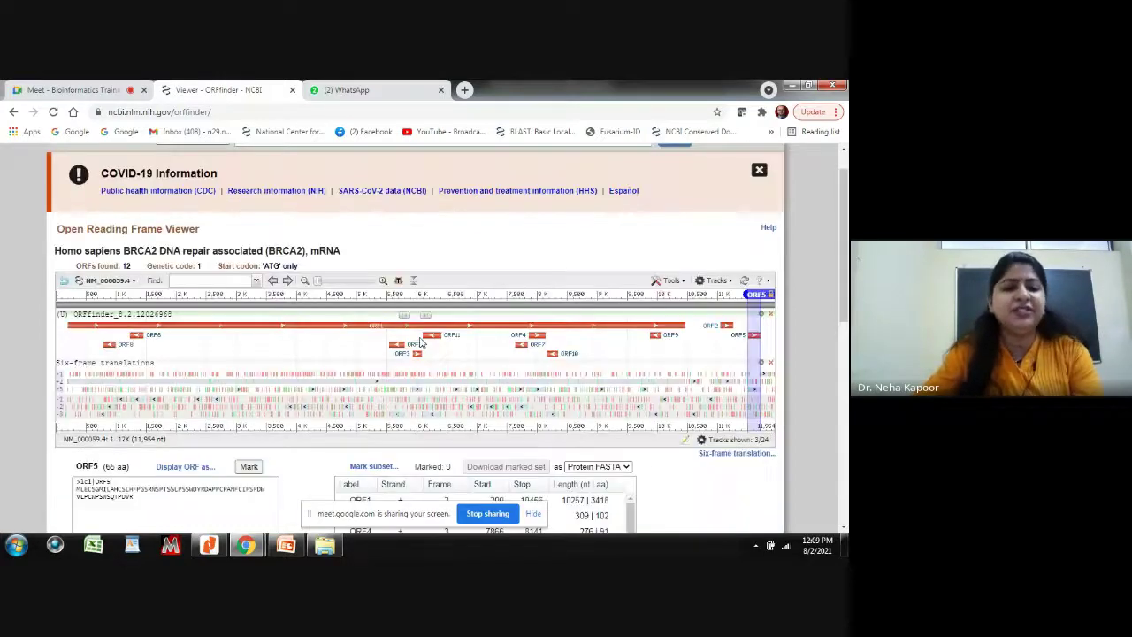
{"action": "scroll", "coordinate": [421, 342], "scroll_direction": "up", "scroll_amount": 1}
{"action": "scroll", "coordinate": [265, 358], "scroll_direction": "down", "scroll_amount": 1}
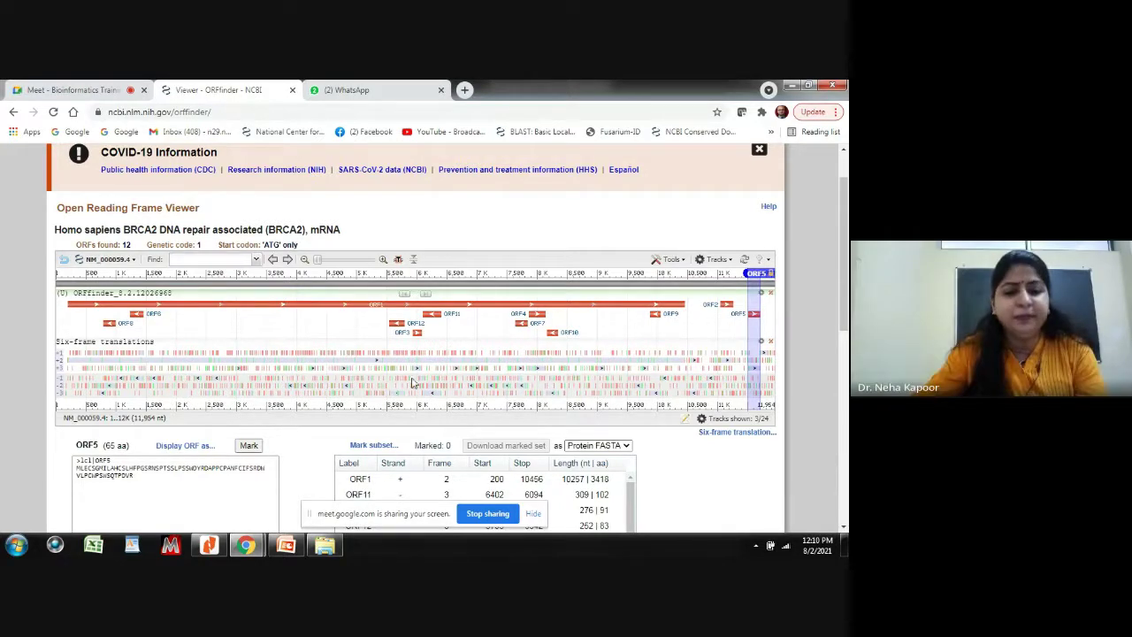
{"action": "left_click", "coordinate": [487, 513]}
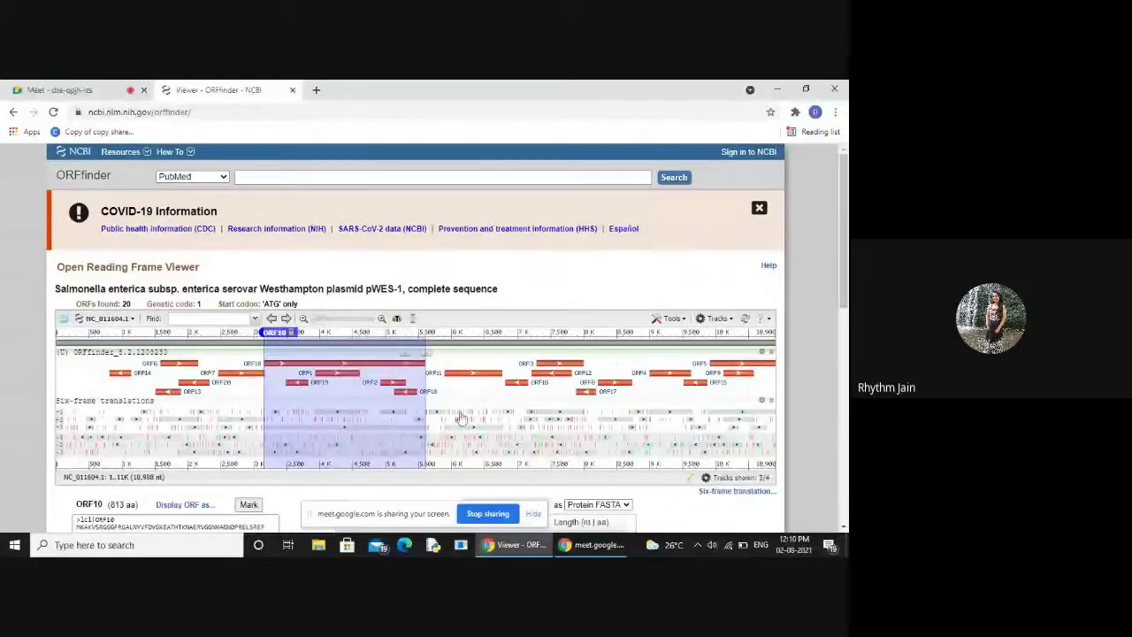
- Hide the screen-sharing notice and examine the graphical map and ORF list of the Salmonella plasmid pWES-1 sequence
{"action": "left_click", "coordinate": [533, 514]}
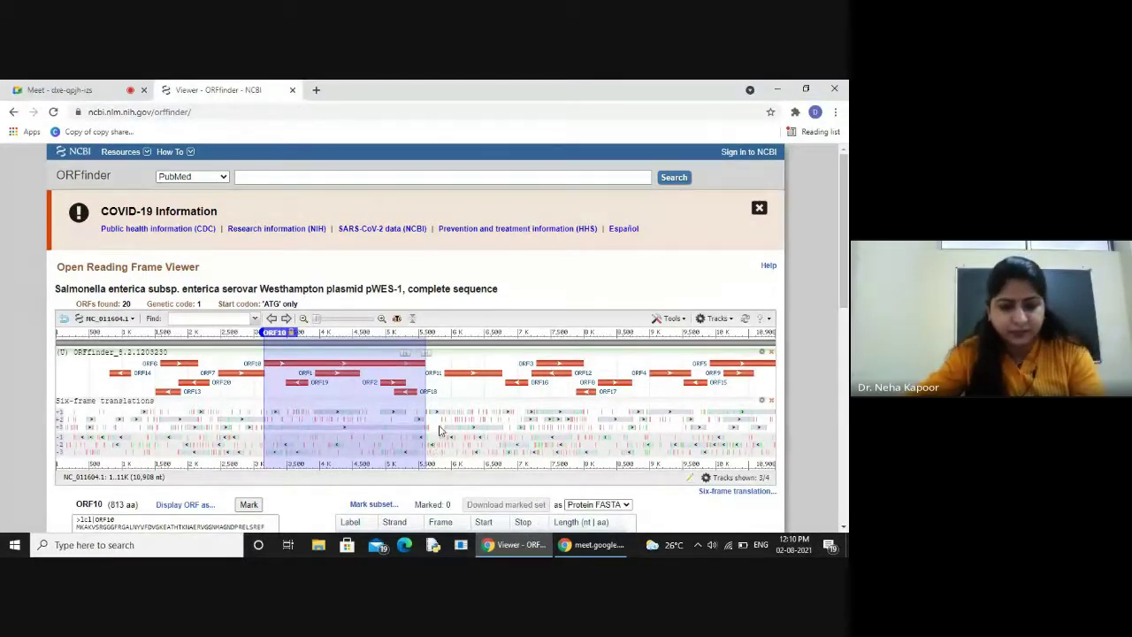
{"action": "scroll", "coordinate": [437, 439], "scroll_direction": "down", "scroll_amount": 2}
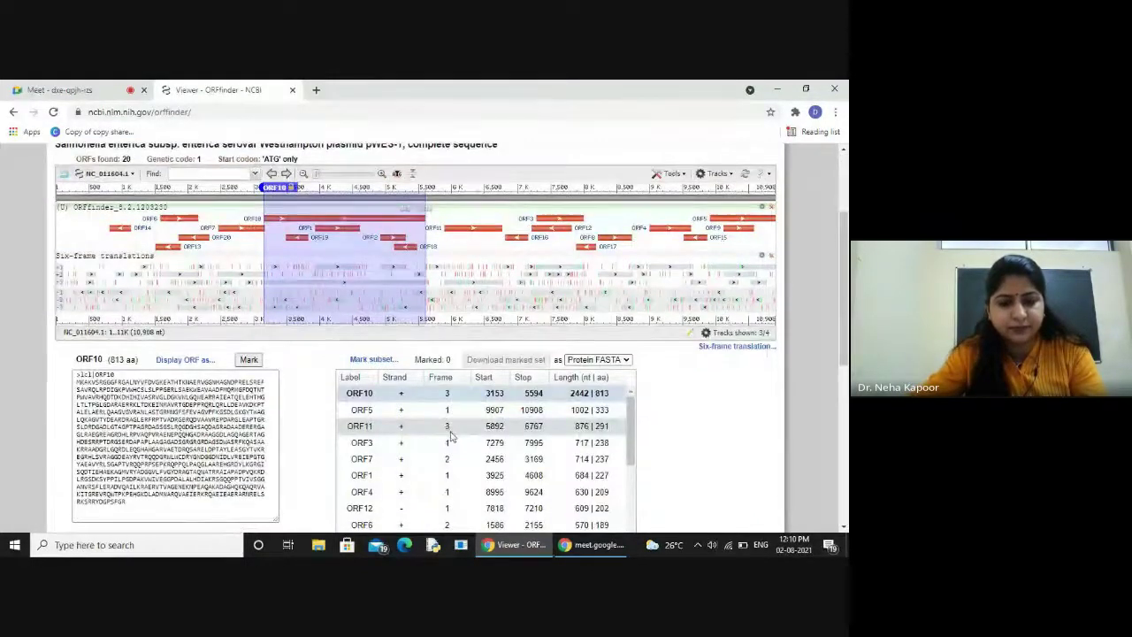
{"action": "scroll", "coordinate": [451, 433], "scroll_direction": "up", "scroll_amount": 2}
{"action": "scroll", "coordinate": [456, 436], "scroll_direction": "down", "scroll_amount": 4}
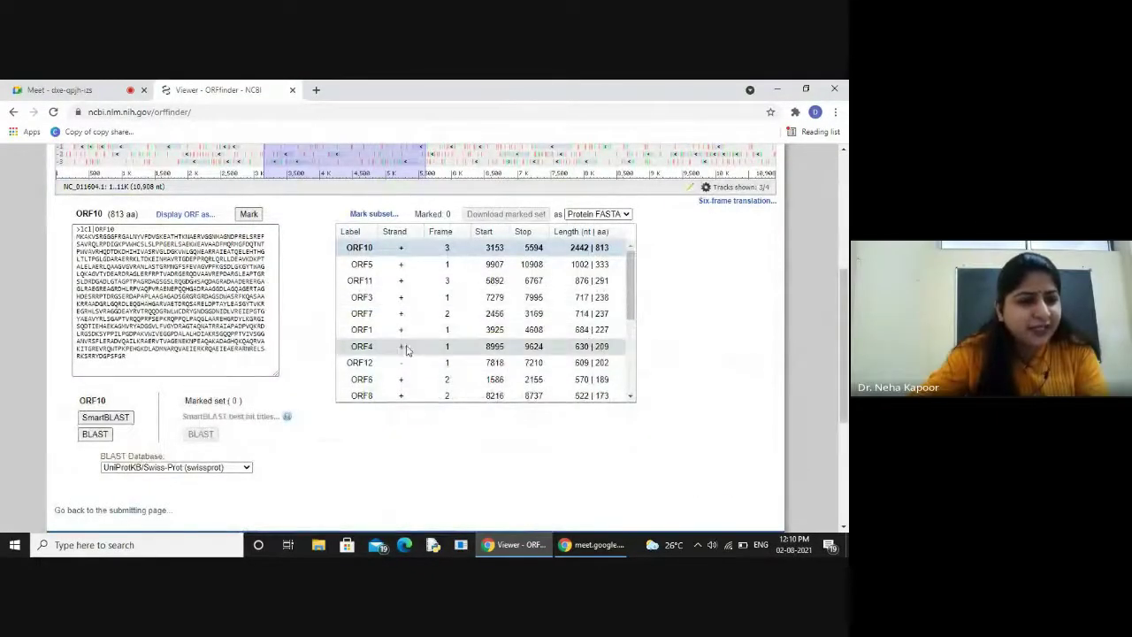
{"action": "scroll", "coordinate": [407, 351], "scroll_direction": "up", "scroll_amount": 2}
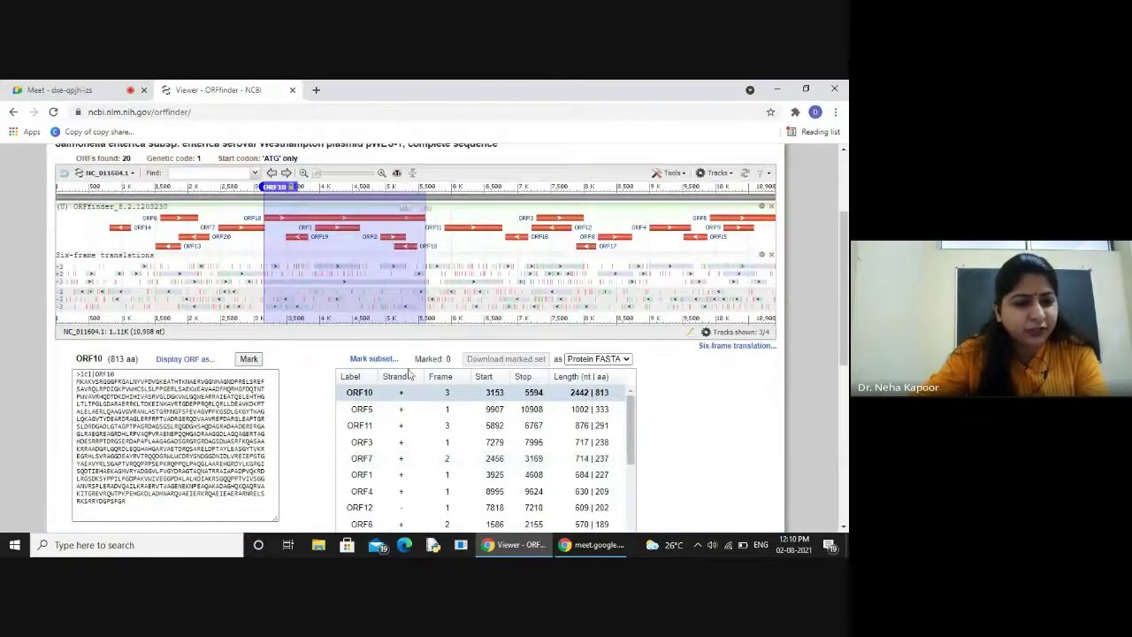
- Examine the plasmid's graphical map, the full ORF list, and the available download formats and six-frame translation options
{"action": "scroll", "coordinate": [407, 352], "scroll_direction": "up", "scroll_amount": 3}
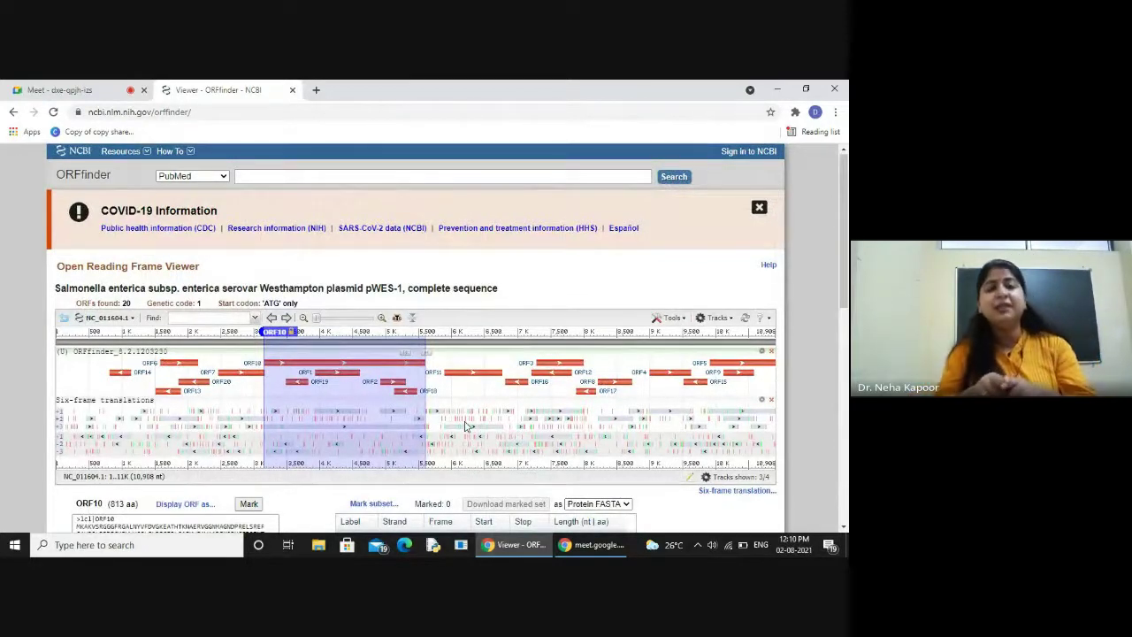
{"action": "scroll", "coordinate": [468, 426], "scroll_direction": "down", "scroll_amount": 2}
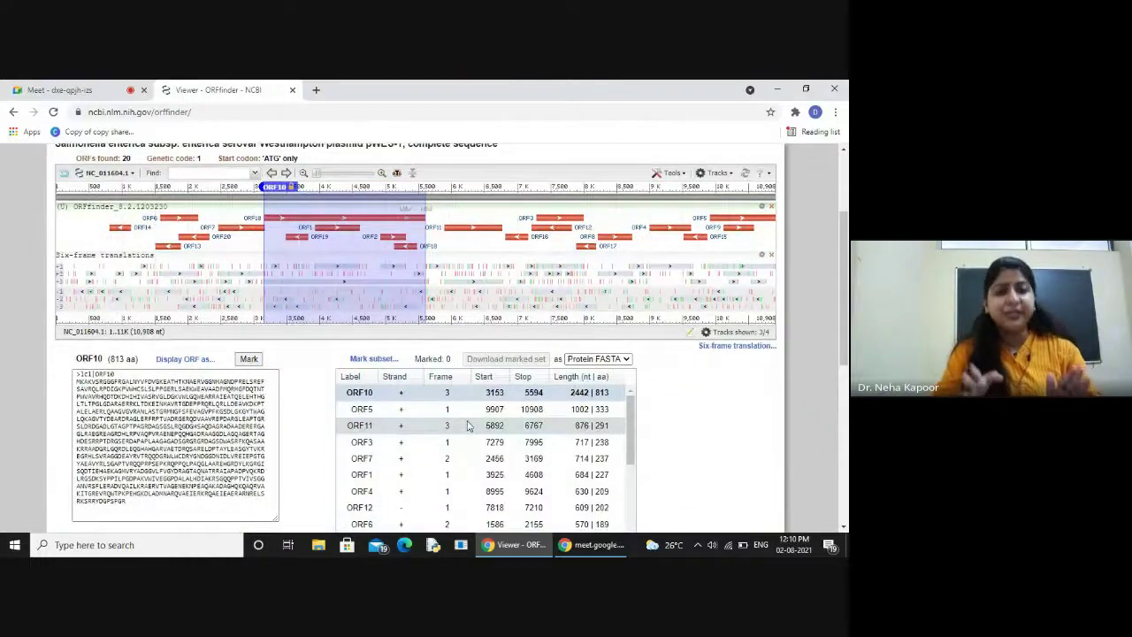
{"action": "scroll", "coordinate": [468, 427], "scroll_direction": "down", "scroll_amount": 2}
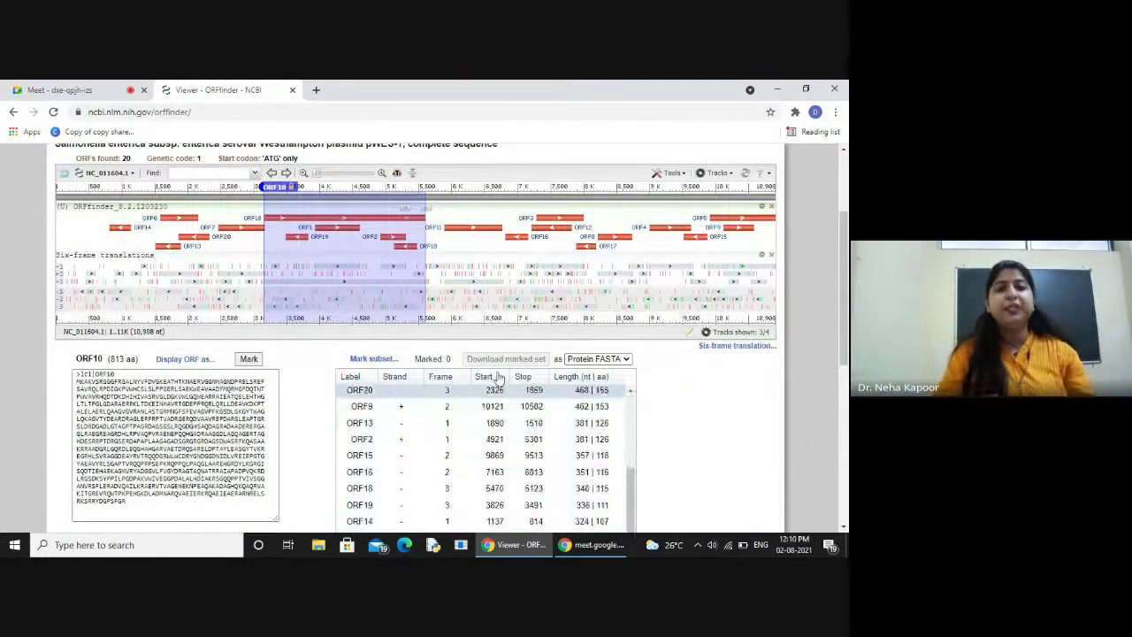
{"action": "left_click", "coordinate": [624, 360]}
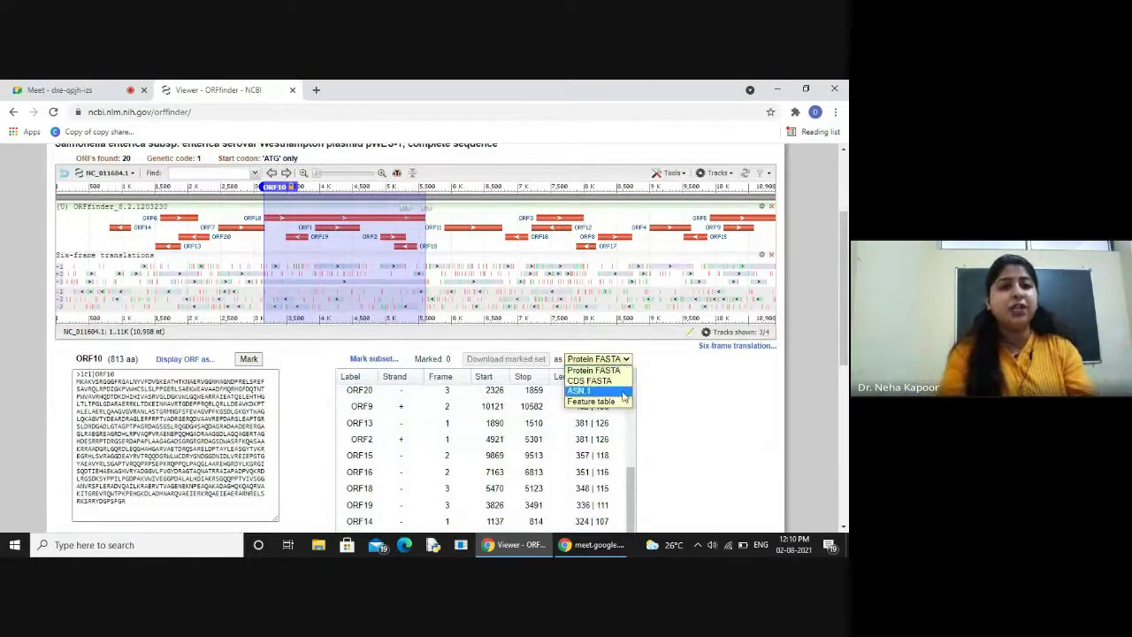
{"action": "left_click", "coordinate": [669, 396]}
{"action": "scroll", "coordinate": [645, 412], "scroll_direction": "down", "scroll_amount": 2}
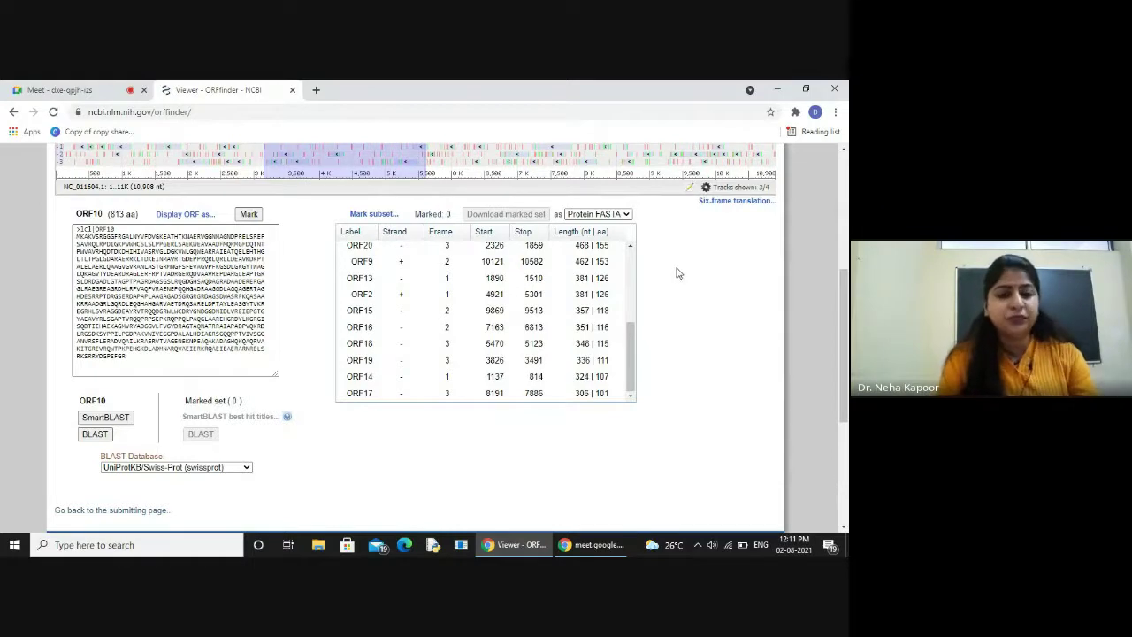
{"action": "left_click", "coordinate": [720, 203]}
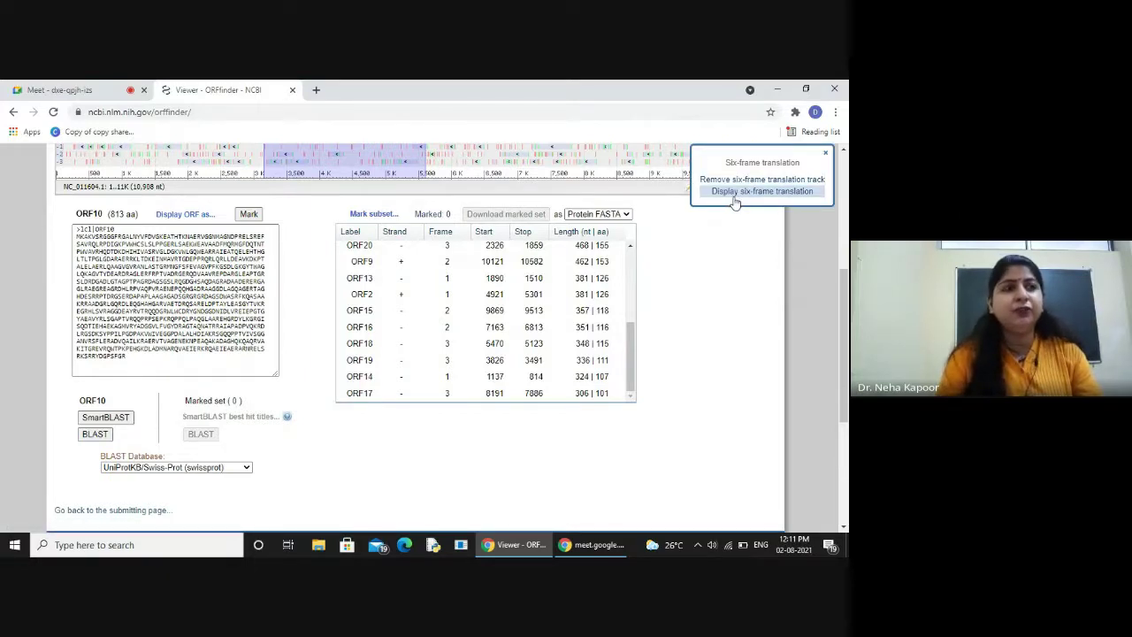
{"action": "left_click", "coordinate": [737, 229]}
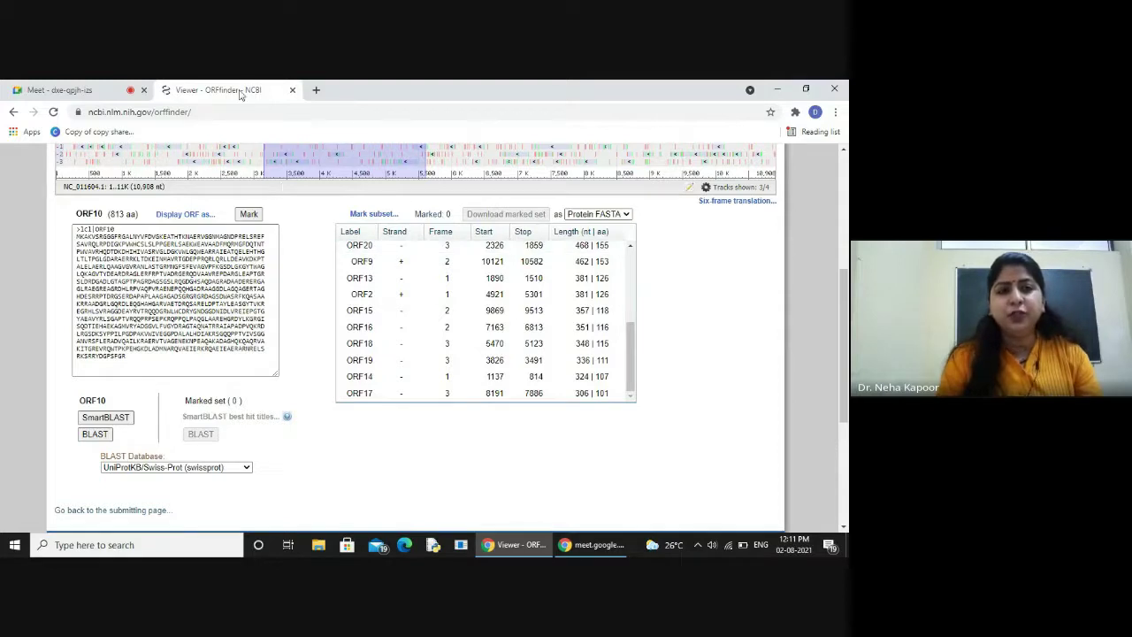
- Switch to the Google Meet call and stop presenting the screen
{"action": "left_click", "coordinate": [95, 91]}
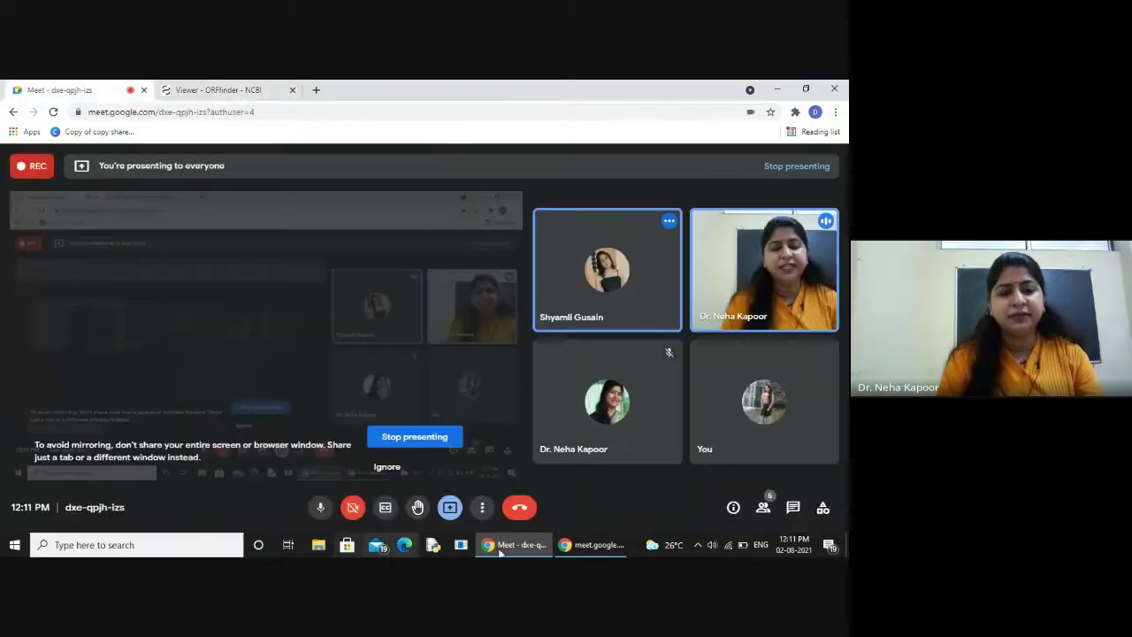
{"action": "left_click", "coordinate": [387, 444]}
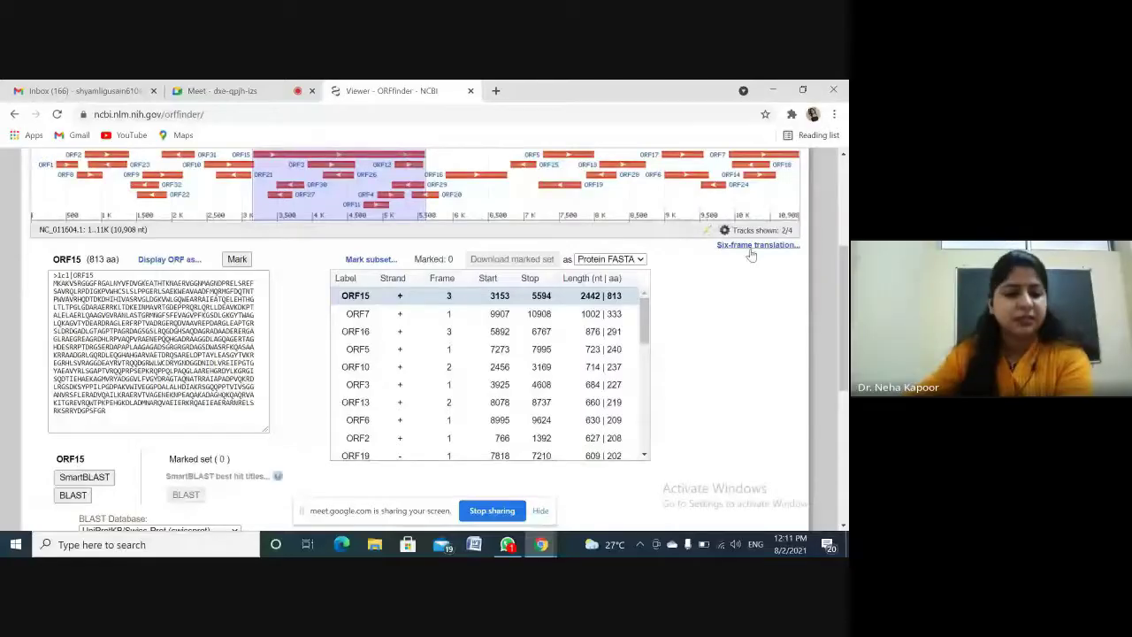
- Display the six-frame translation of the pWES-1 plasmid sequence from the ORFfinder viewer, and close it
{"action": "left_click", "coordinate": [750, 251]}
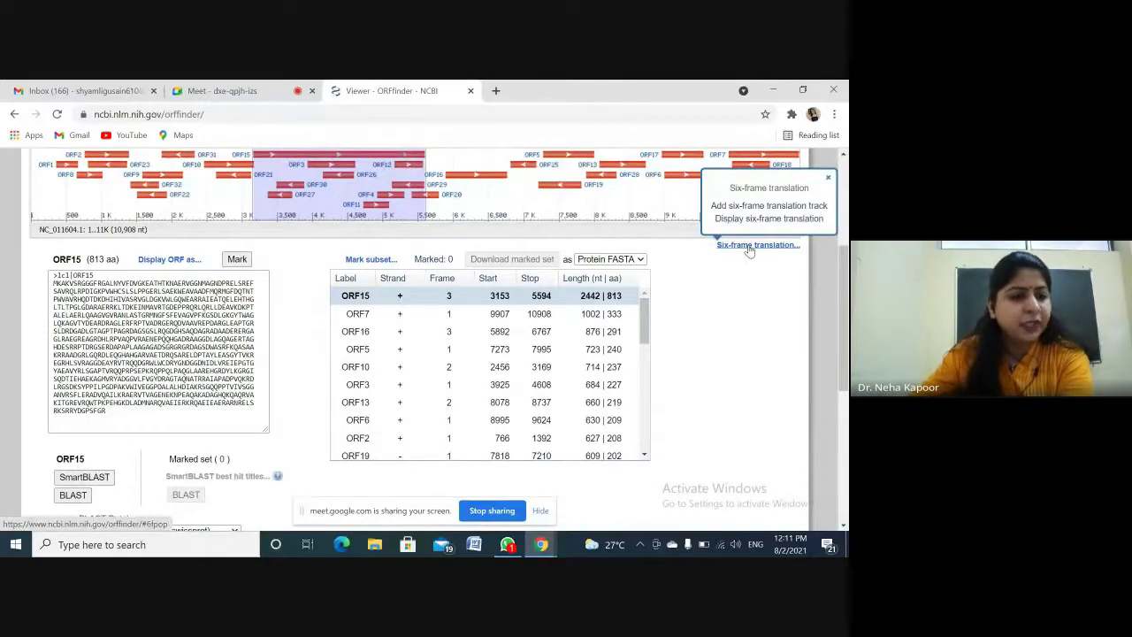
{"action": "left_click", "coordinate": [749, 251]}
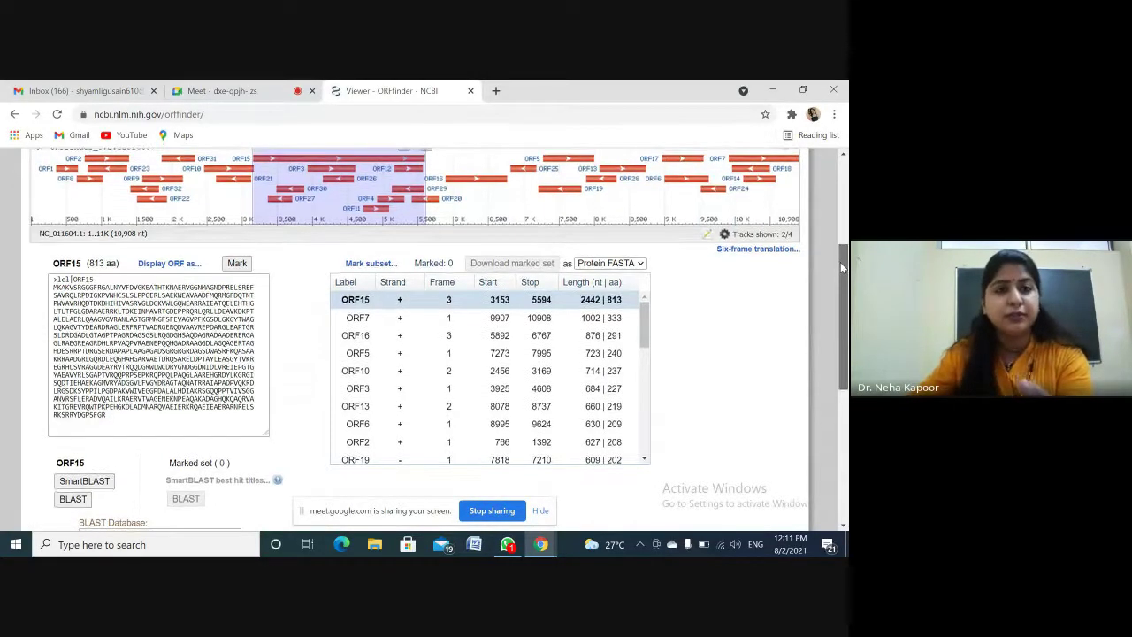
{"action": "scroll", "coordinate": [840, 262], "scroll_direction": "up", "scroll_amount": 1}
{"action": "scroll", "coordinate": [840, 262], "scroll_direction": "up", "scroll_amount": 1}
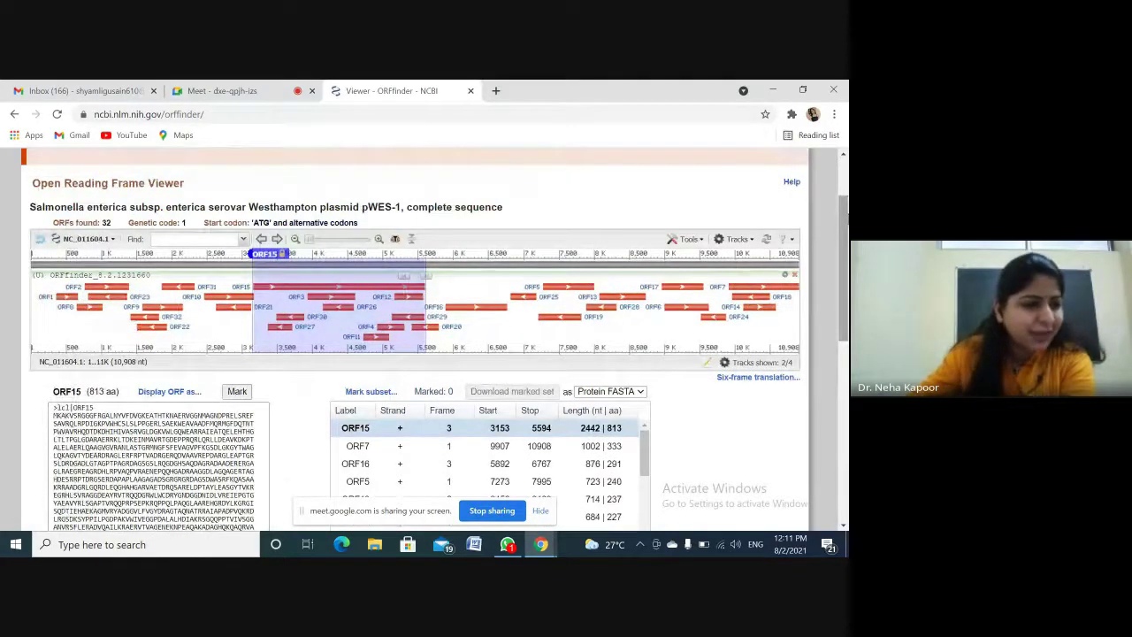
{"action": "left_click", "coordinate": [750, 379]}
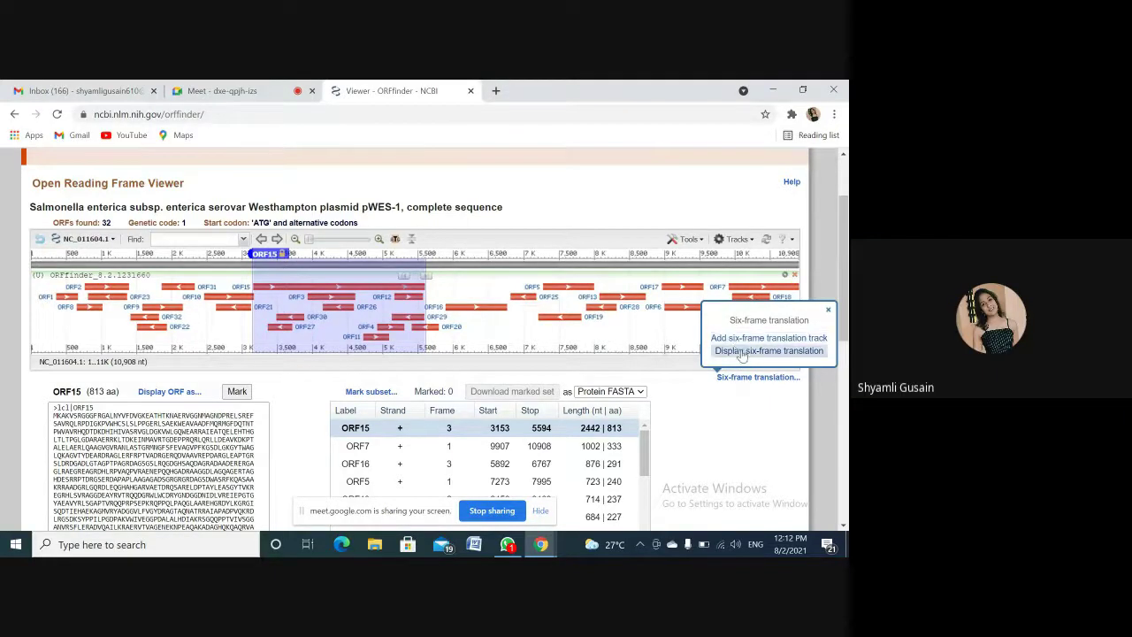
{"action": "left_click", "coordinate": [743, 353]}
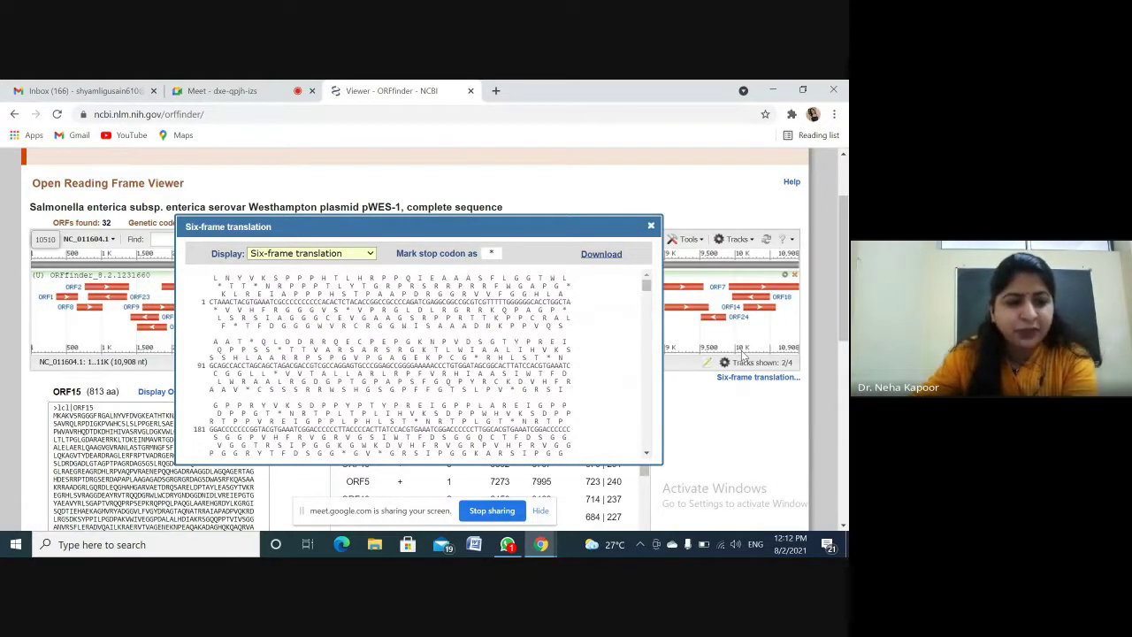
{"action": "left_click", "coordinate": [651, 229]}
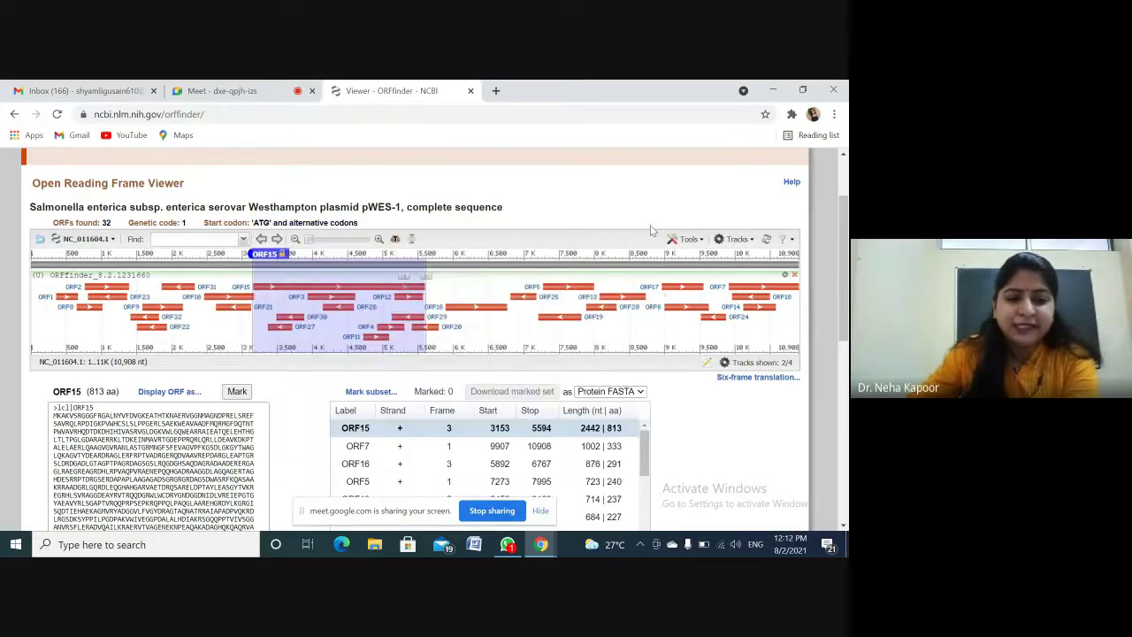
- Add the six-frame translation track to the plasmid's graphical map, and stop sharing the screen
{"action": "left_click", "coordinate": [758, 377]}
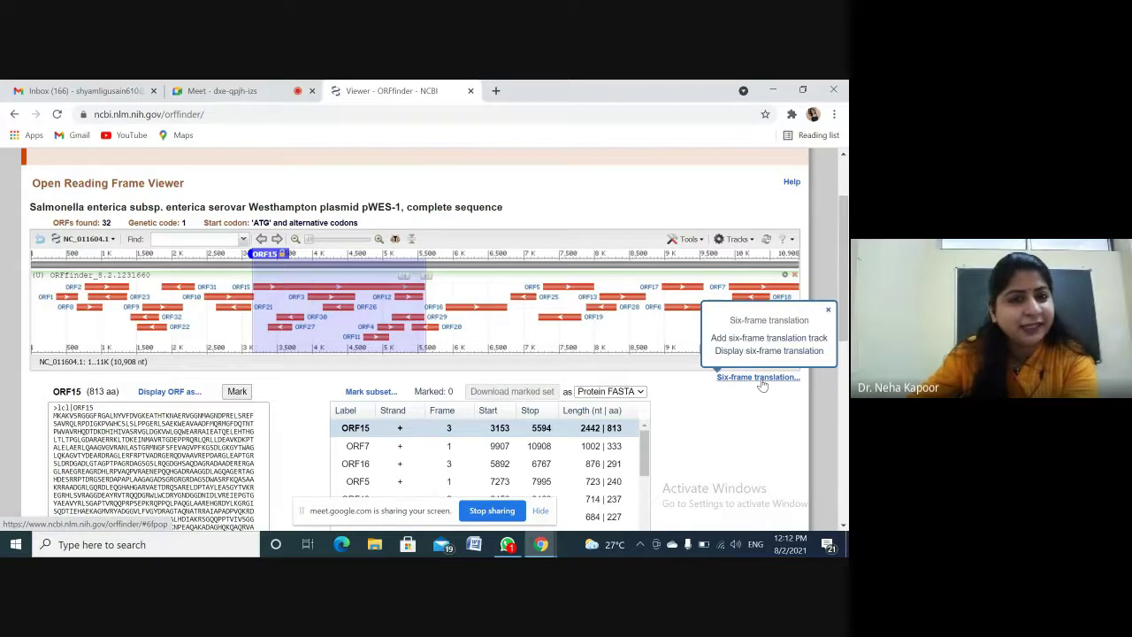
{"action": "left_click", "coordinate": [757, 340]}
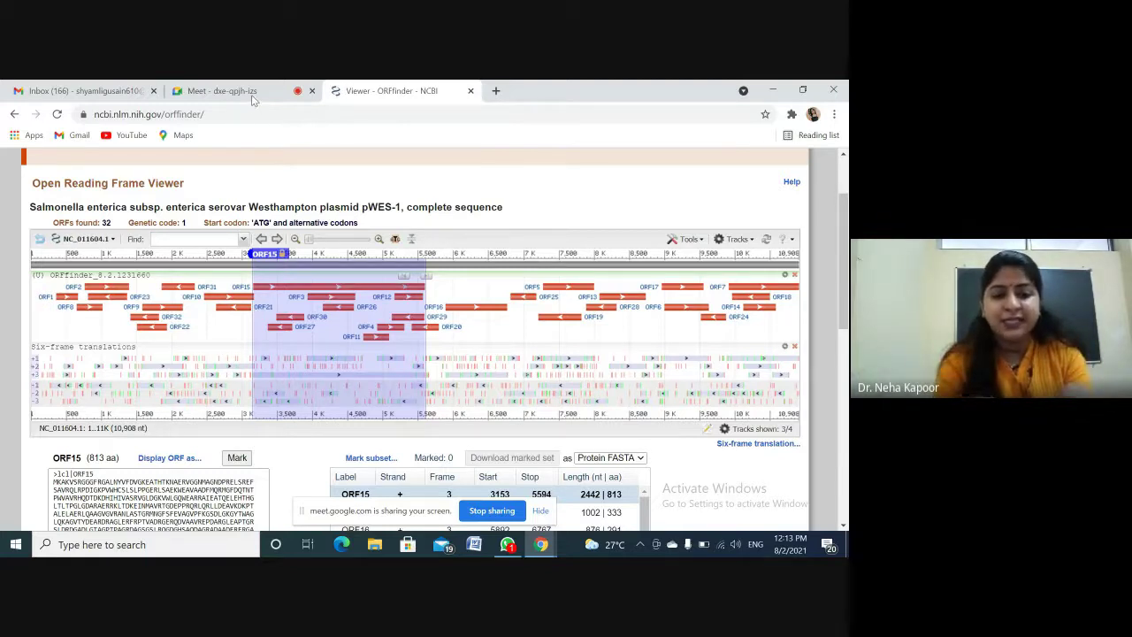
{"action": "left_click", "coordinate": [492, 511]}
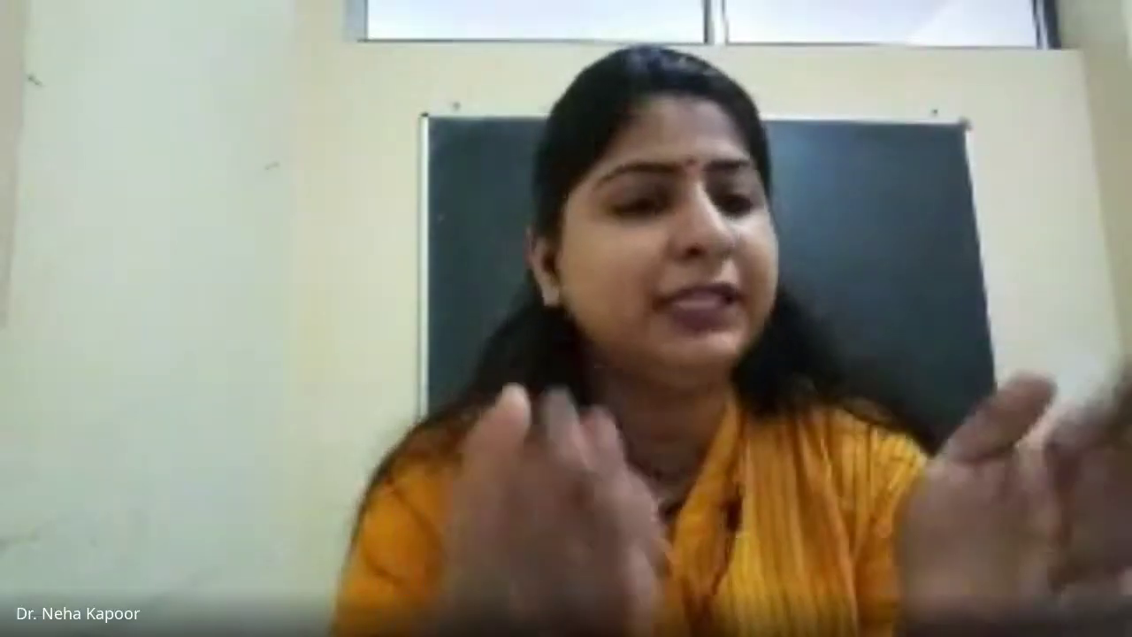